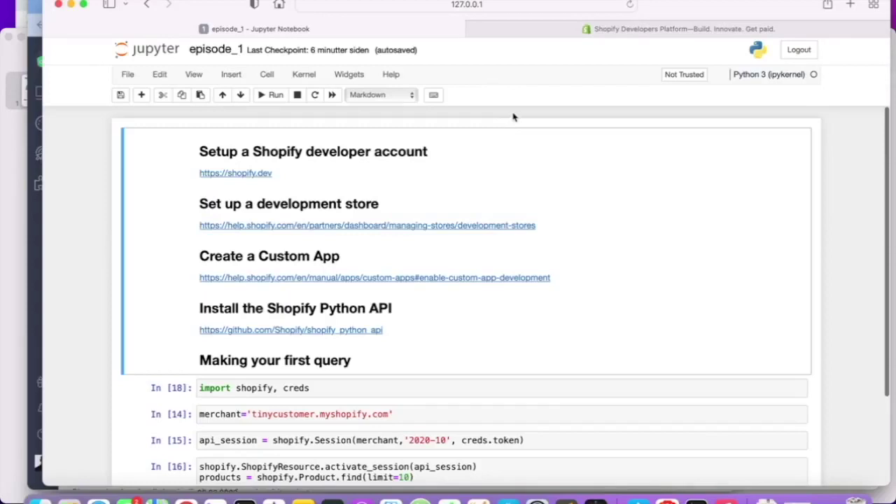
View the Shopify developers site, switch to Google Chrome and look through the Stores list in Shopify Partners.
left_click(532, 31)
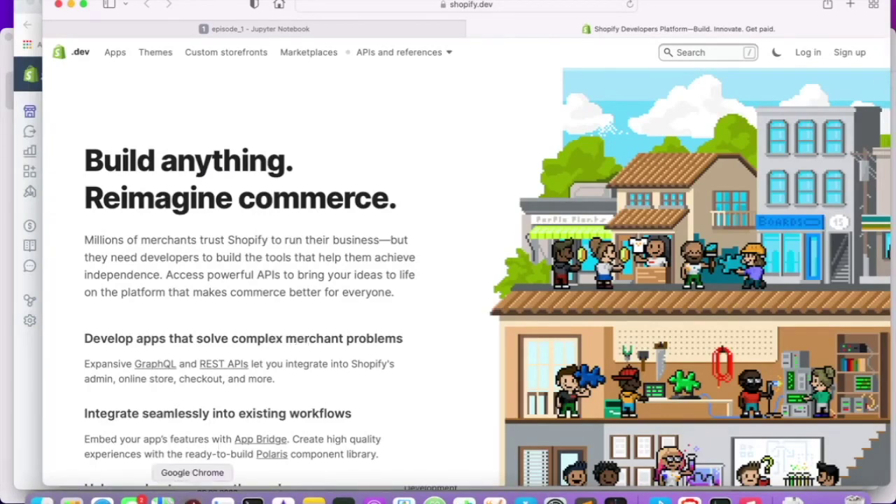
left_click(193, 499)
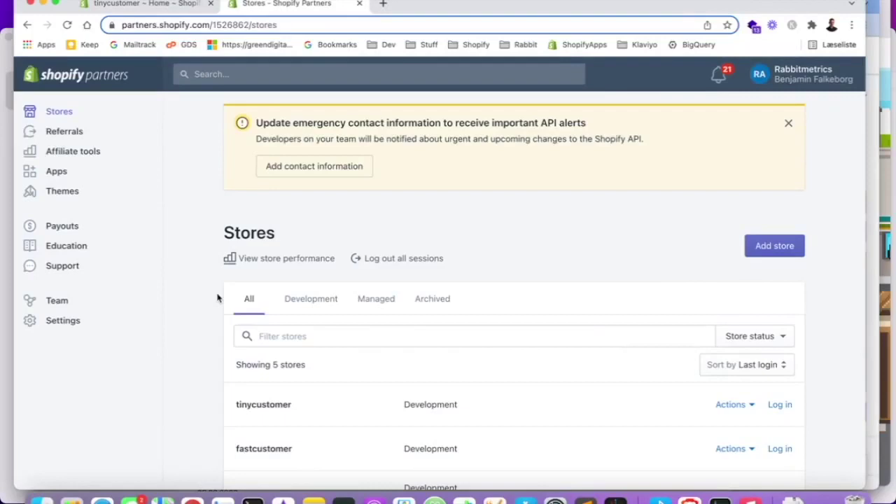
scroll(208, 287, "down", 2)
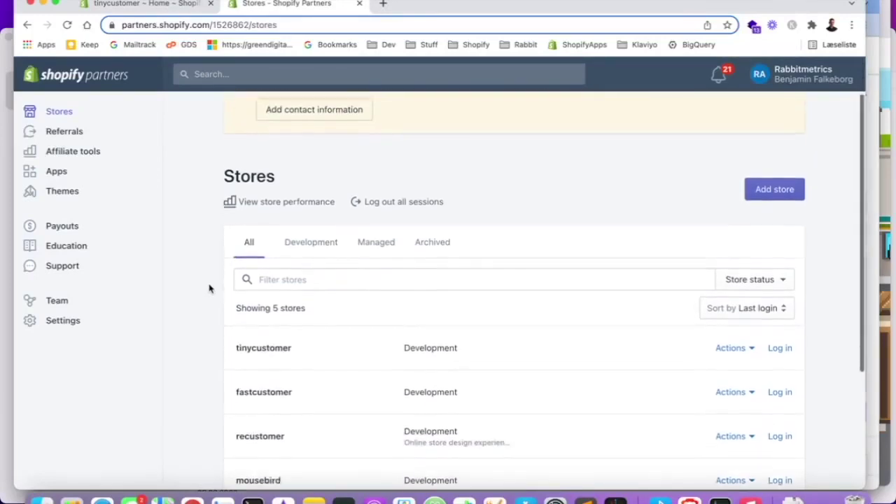
scroll(209, 288, "up", 2)
scroll(190, 340, "down", 3)
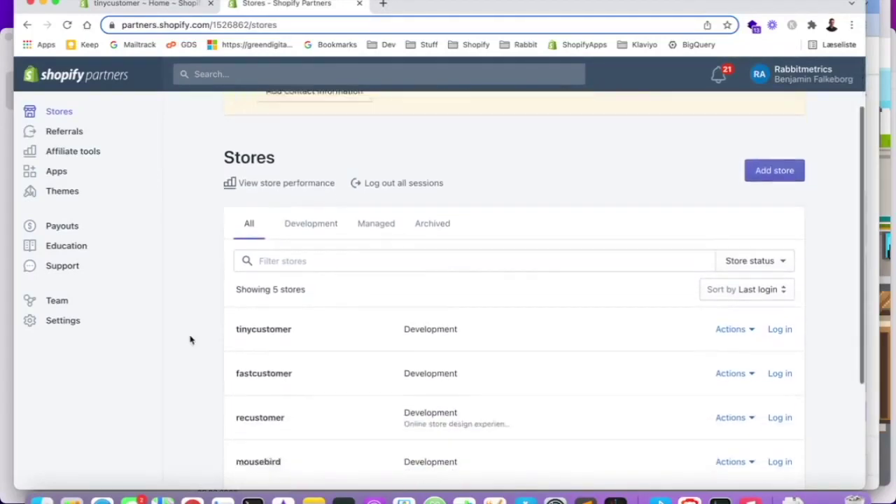
scroll(276, 175, "up", 3)
scroll(276, 176, "down", 2)
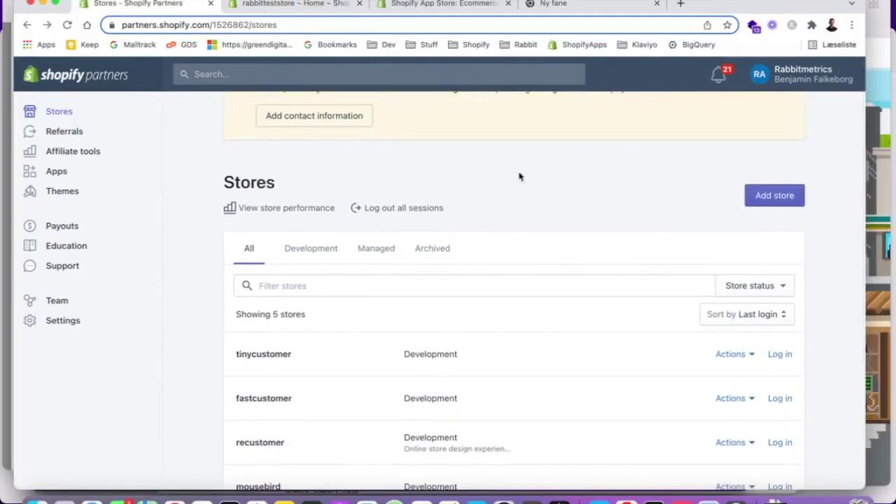
scroll(520, 176, "down", 1)
scroll(521, 175, "up", 1)
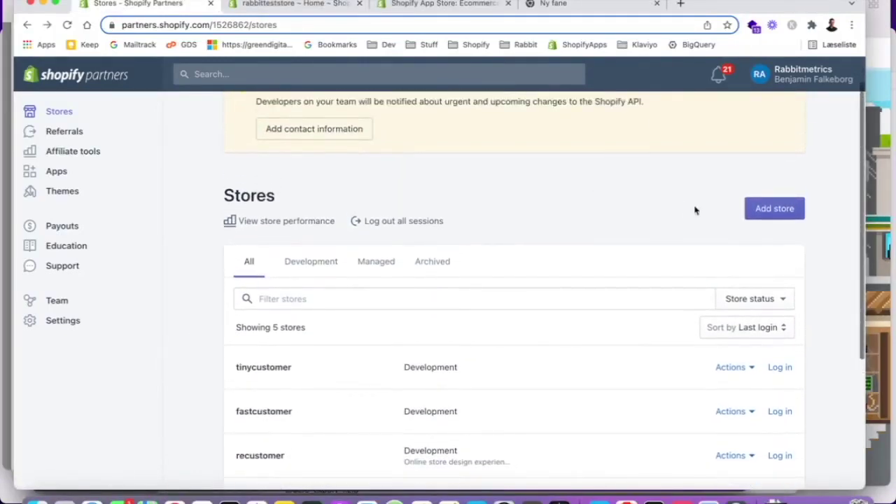
Add a new store of type Development store with the store name rabbittesting.
left_click(761, 206)
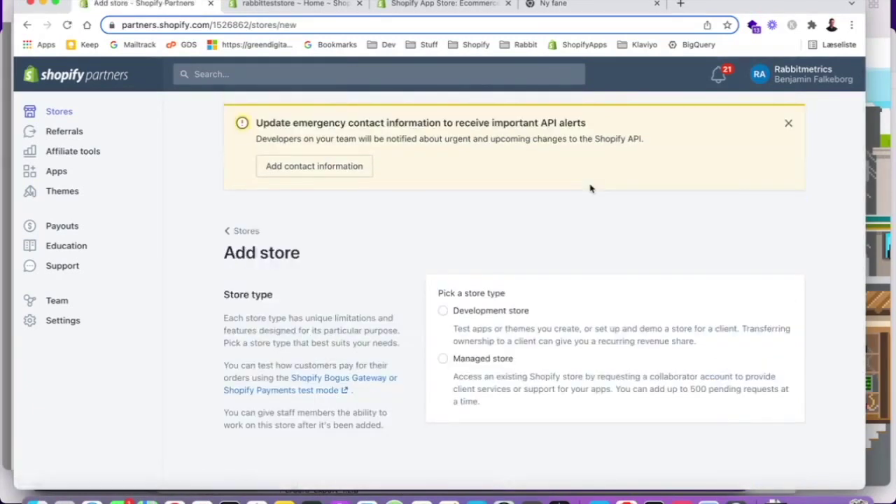
scroll(580, 191, "down", 1)
left_click(442, 297)
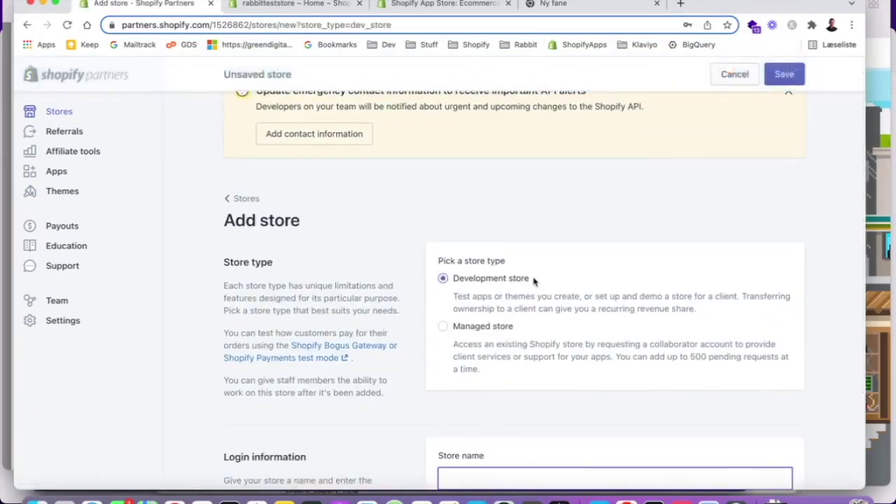
scroll(534, 280, "down", 1)
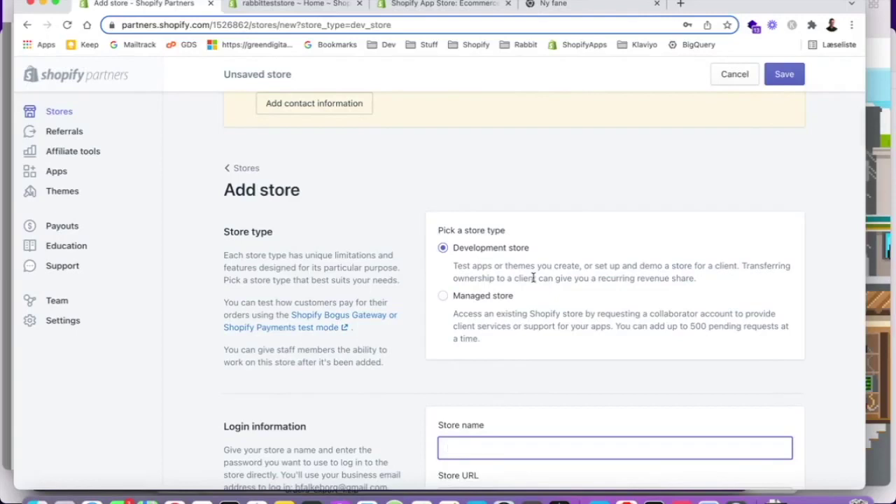
type("rabbitt")
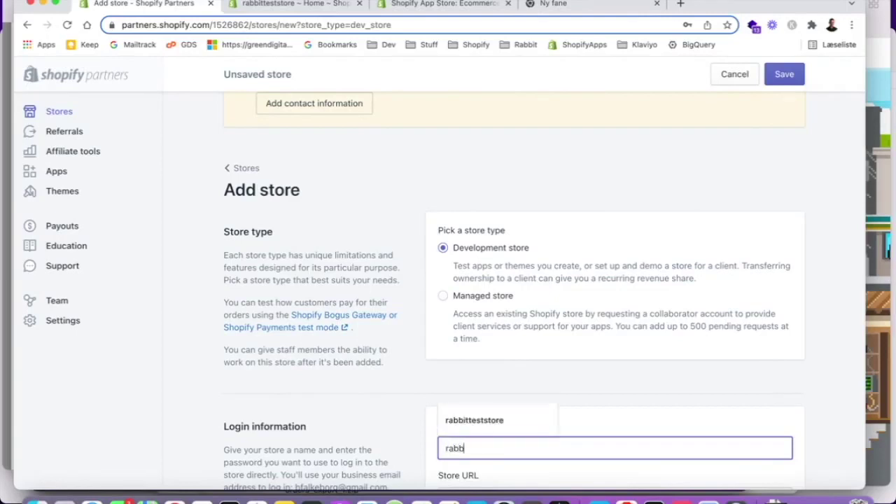
type("eststore")
key("Return")
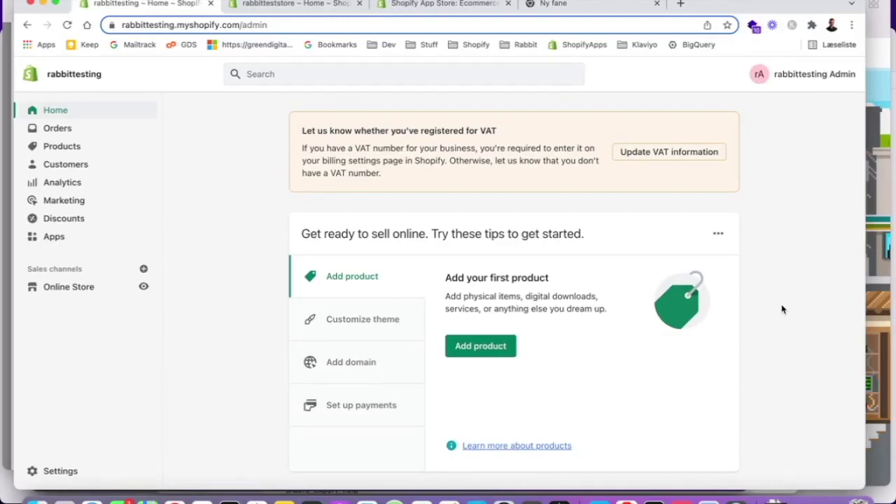
Search the Shopify App Store for "simple sample data" and open the Simple Sample Data app by EGNITION.
left_click(50, 238)
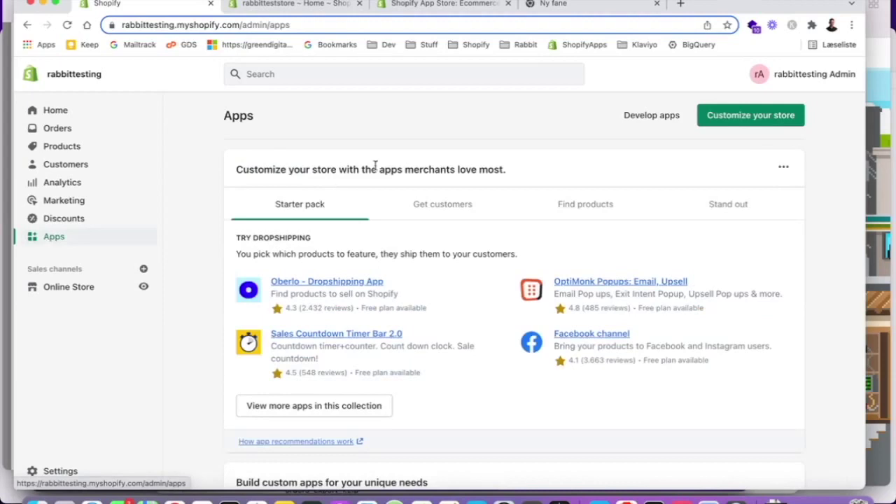
left_click(446, 10)
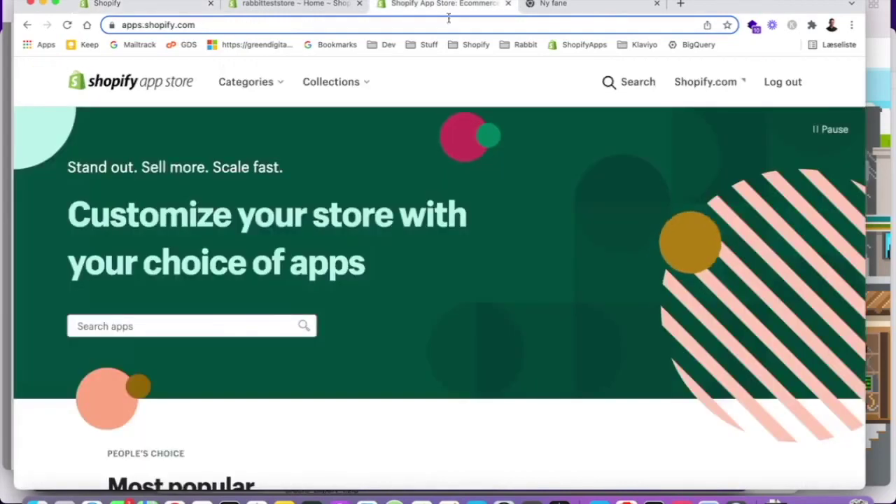
left_click(186, 326)
type("si")
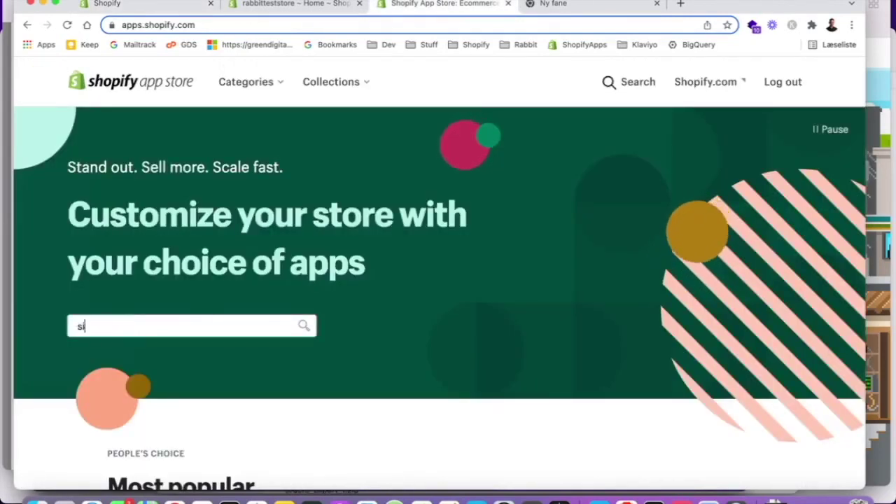
type("mple sample ")
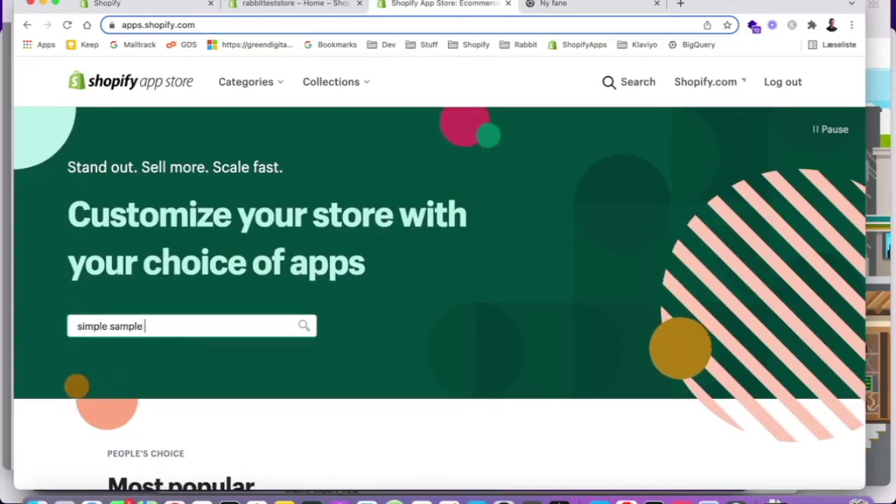
type("data")
key("Return")
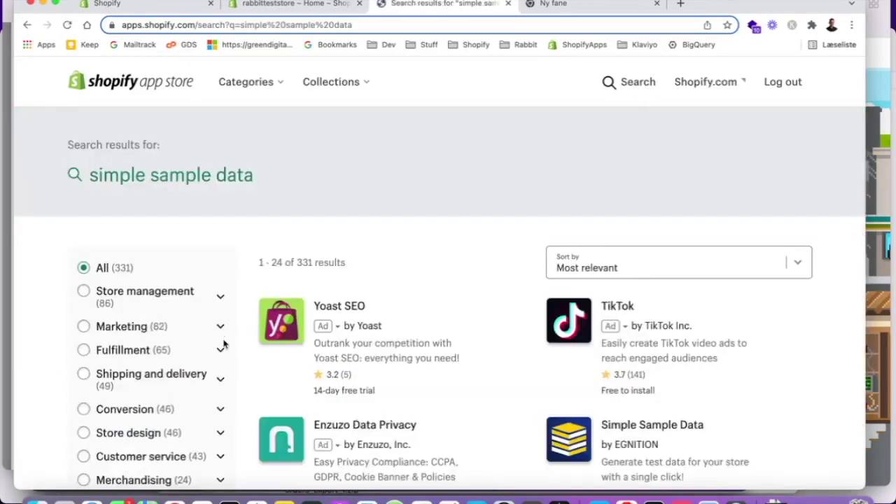
scroll(392, 280, "down", 2)
left_click(675, 378)
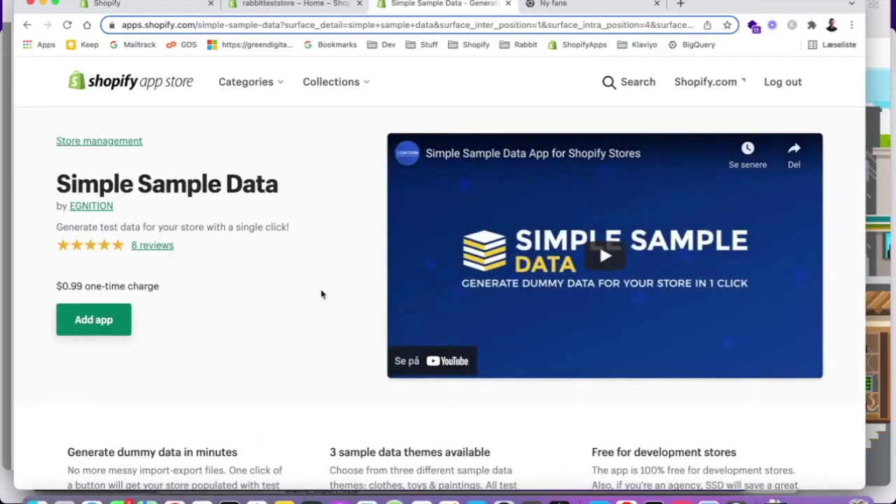
Add the Simple Sample Data app, logging in with the store URL rabbittesting.myshopify.com.
scroll(321, 294, "down", 2)
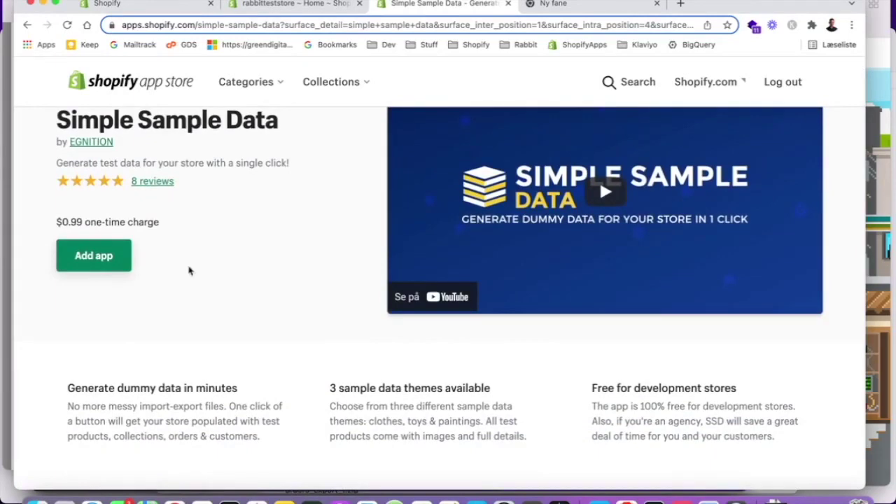
scroll(168, 266, "down", 1)
left_click(111, 251)
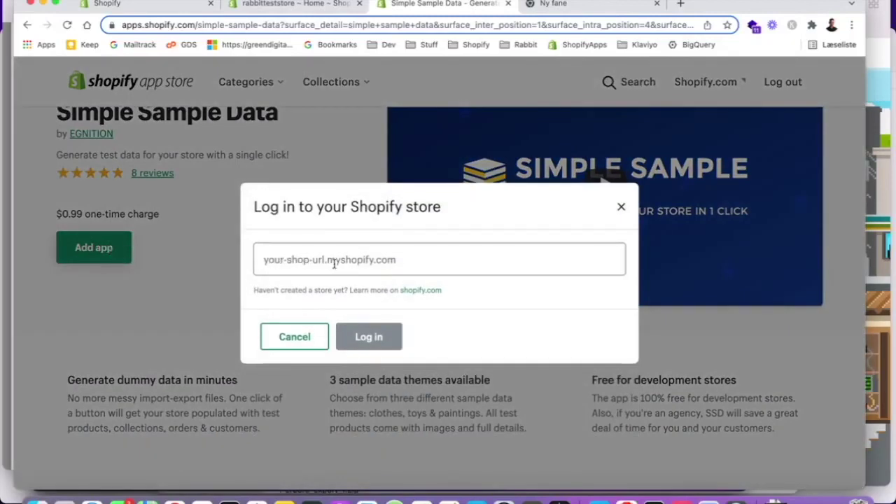
left_click(332, 260)
type("rabbit")
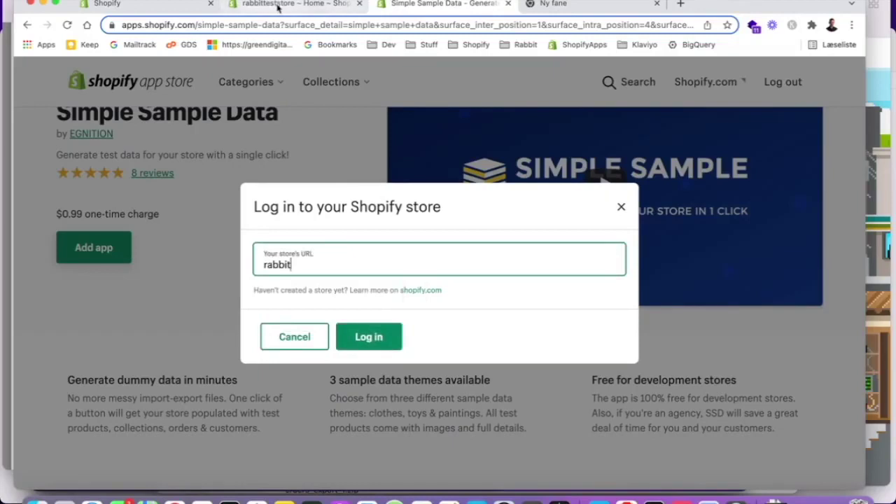
left_click(146, 6)
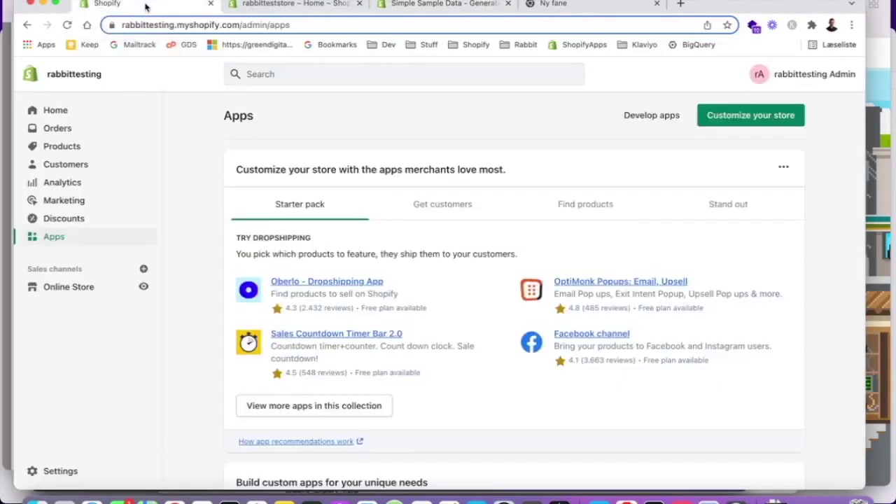
left_click(434, 4)
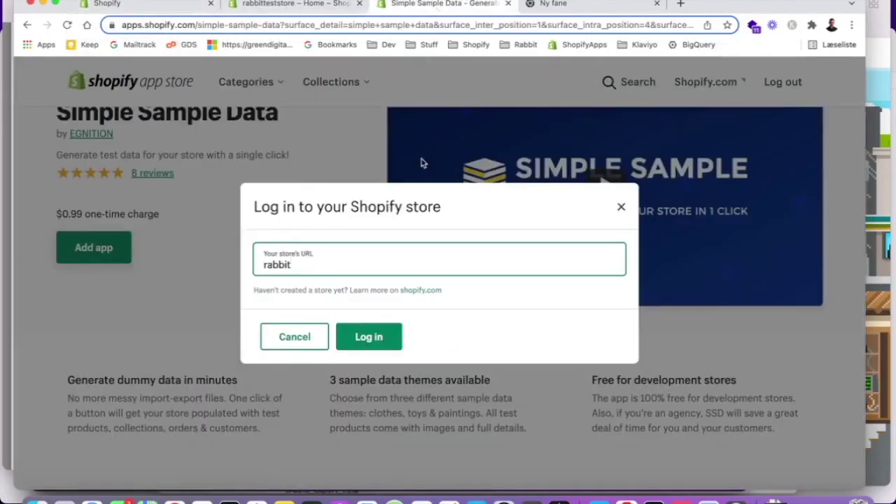
type("testing.")
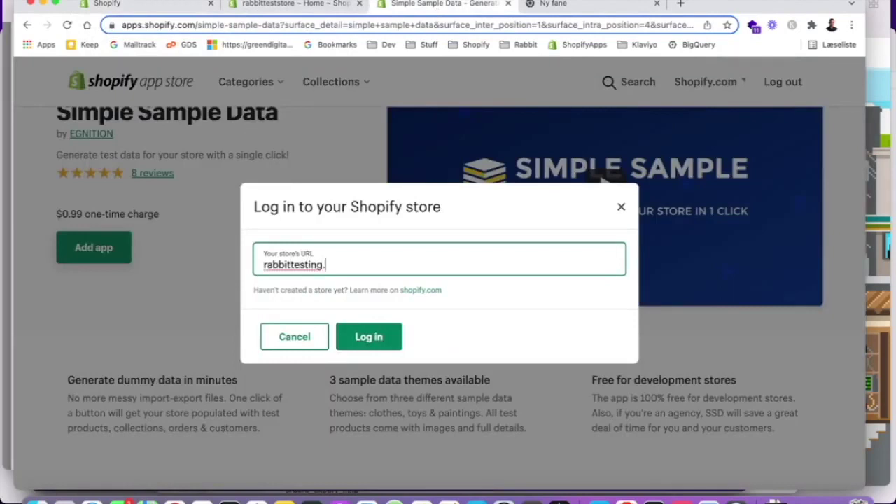
type("myshopify.com")
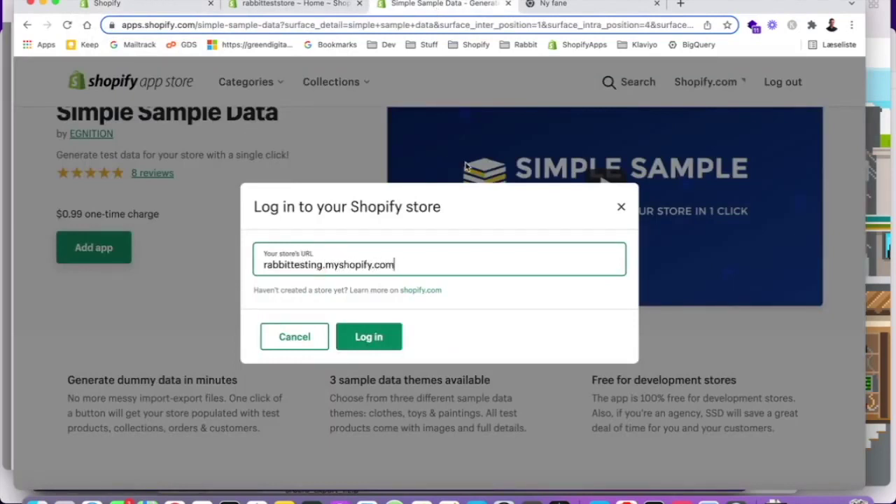
left_click(390, 339)
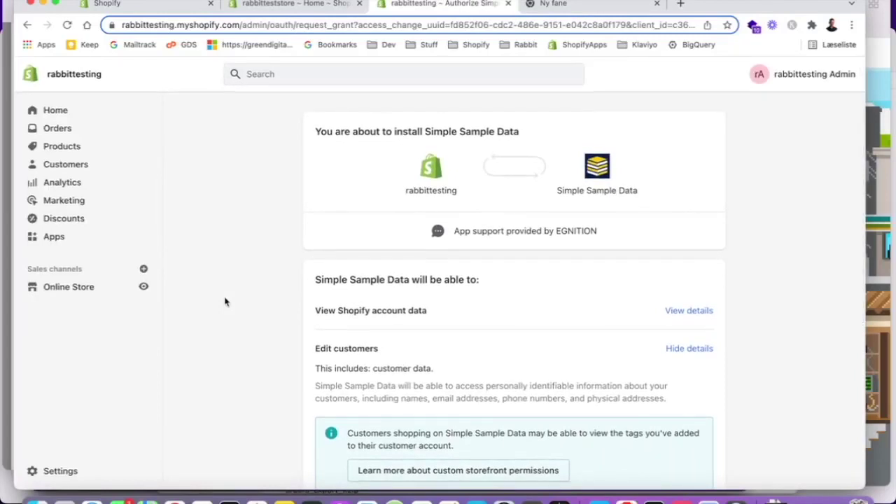
Review the permissions requested by Simple Sample Data and install the app on the rabbittesting store.
scroll(225, 302, "down", 4)
scroll(224, 302, "up", 1)
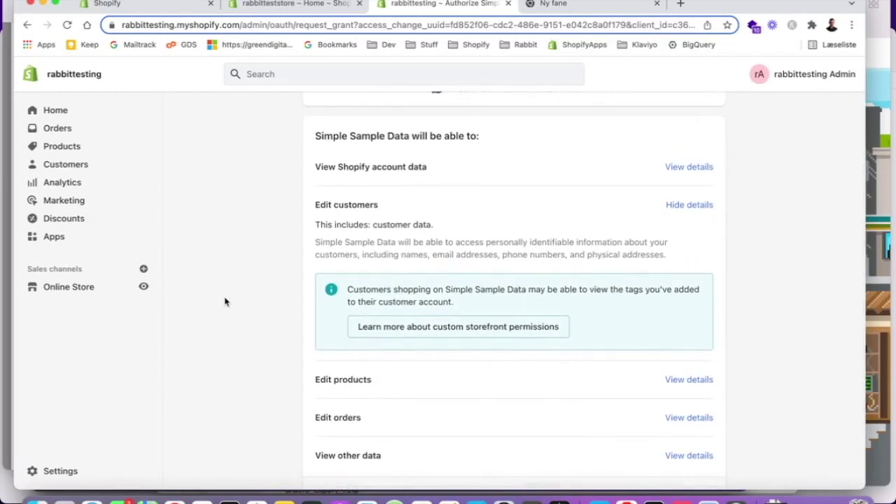
scroll(225, 302, "down", 1)
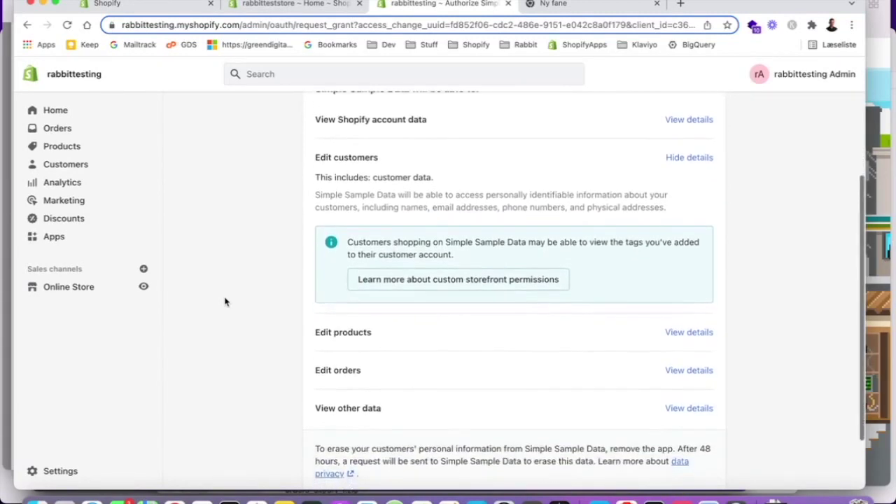
scroll(225, 301, "down", 2)
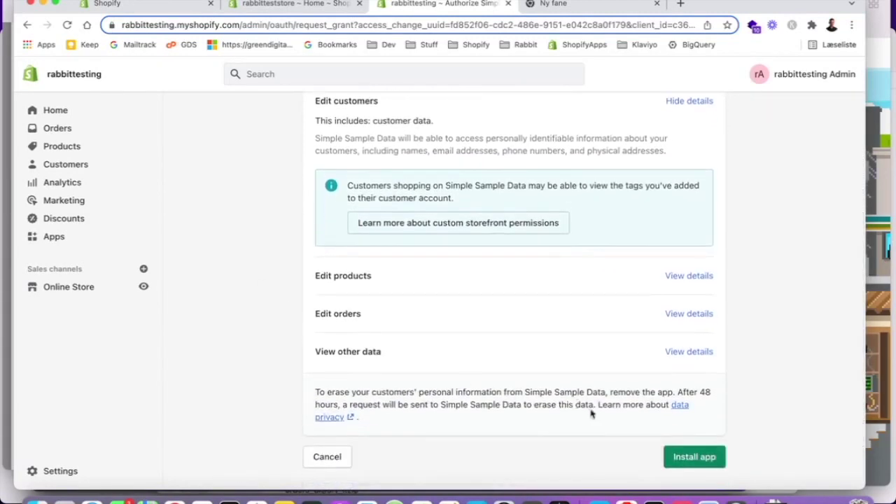
left_click(696, 461)
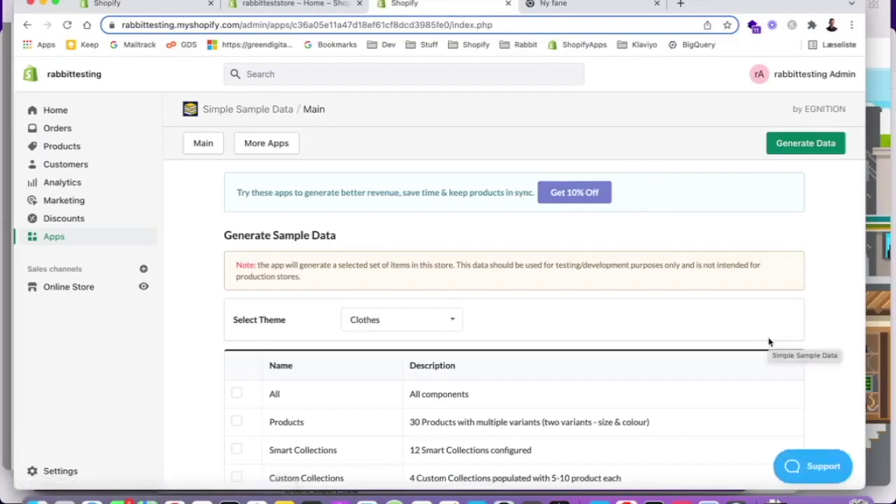
Check the available sample data themes, keep Clothes, and select all components for generation.
scroll(724, 339, "down", 2)
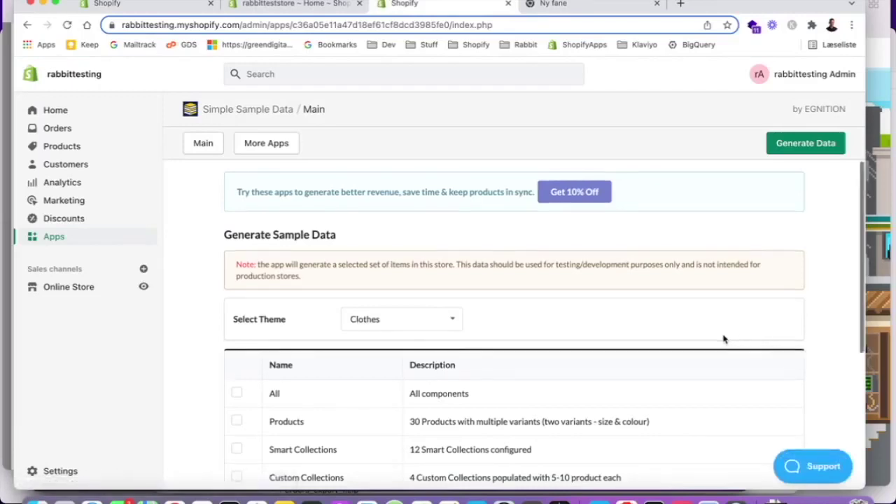
scroll(724, 339, "up", 1)
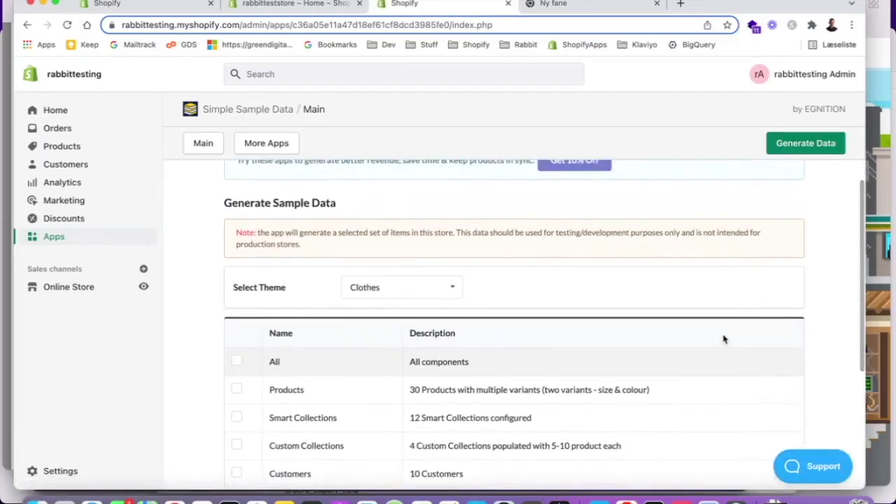
scroll(724, 339, "up", 1)
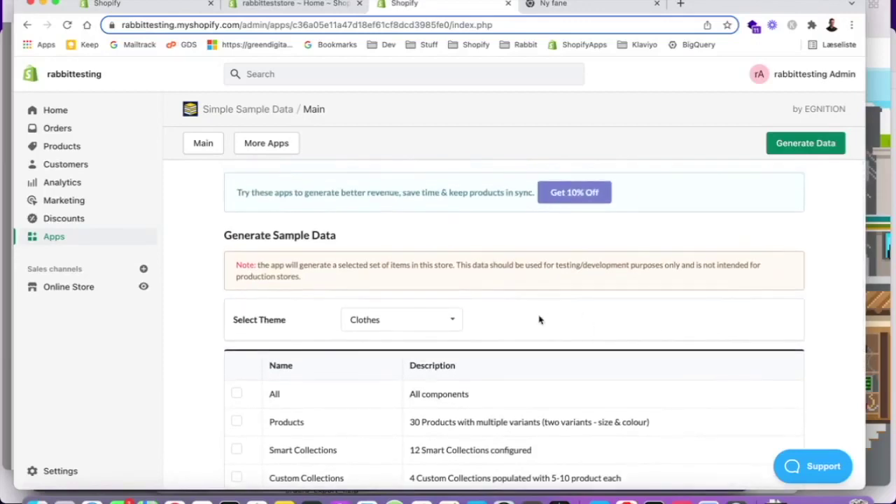
left_click(430, 321)
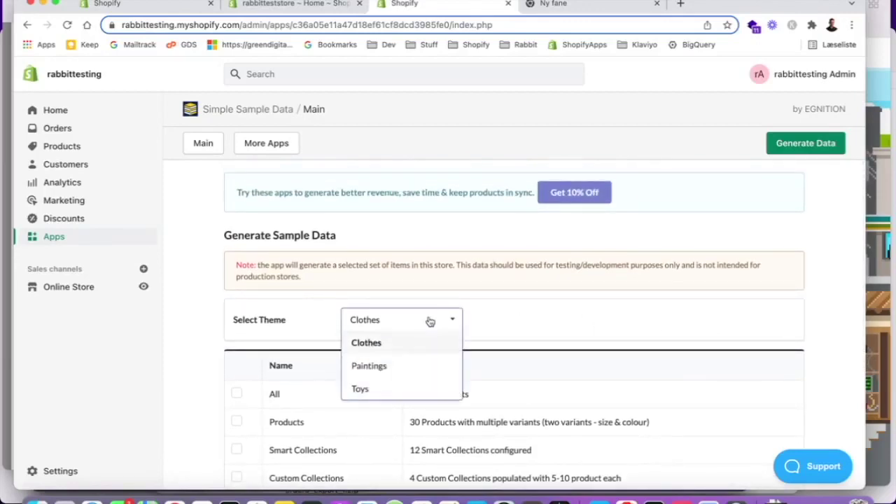
left_click(430, 320)
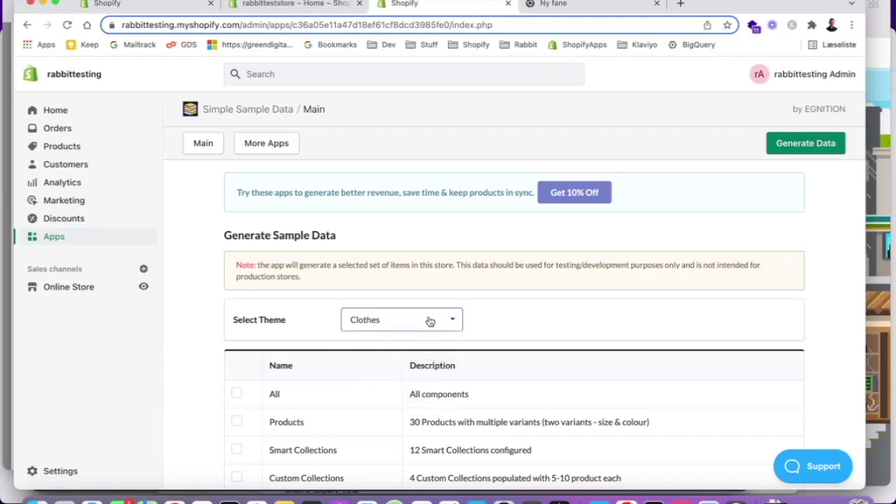
scroll(537, 319, "down", 3)
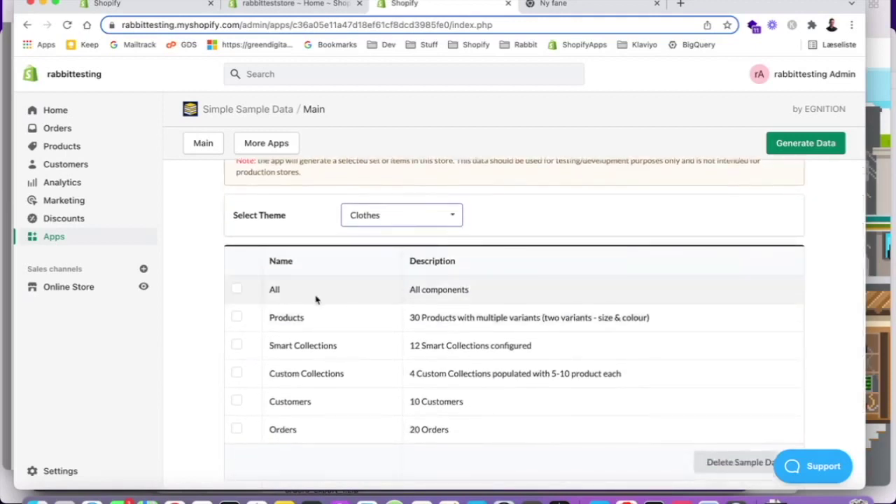
scroll(196, 330, "down", 2)
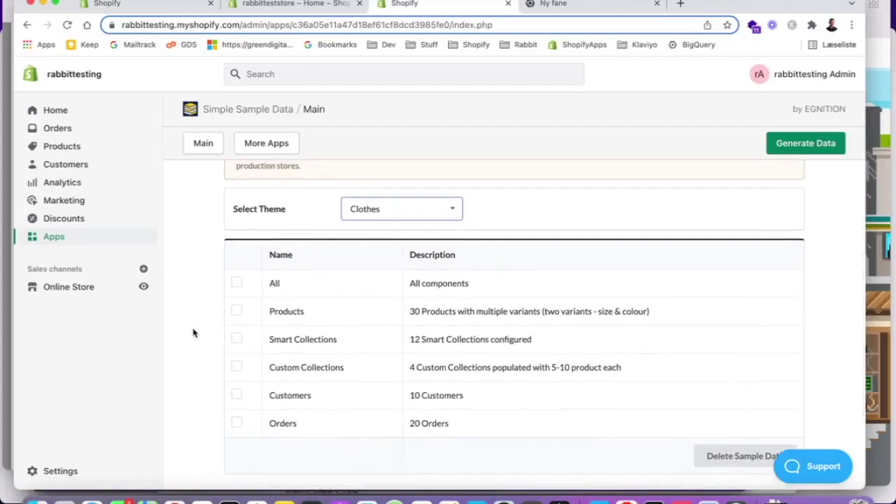
left_click(237, 312)
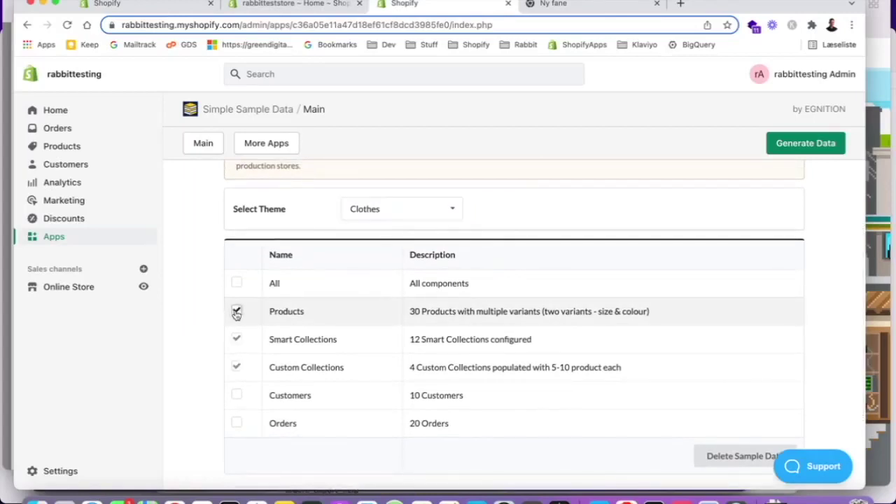
left_click(237, 397)
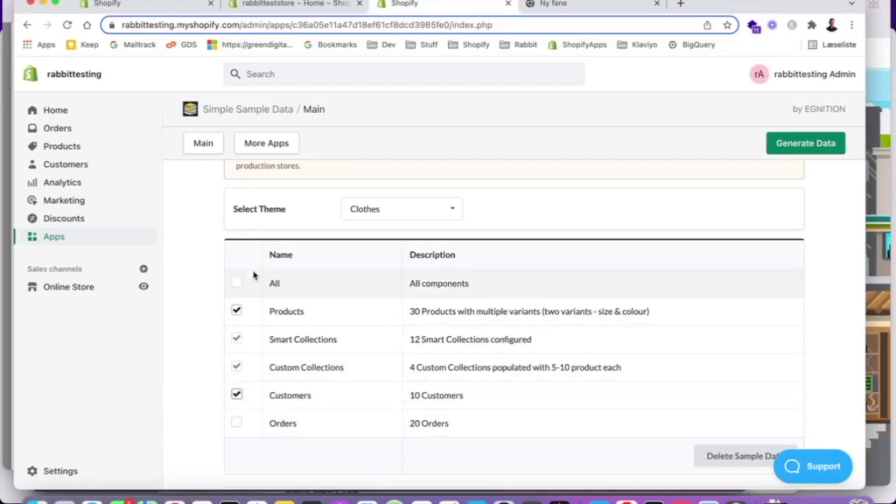
left_click(237, 286)
Generate the selected sample data in the rabbittesting store and confirm the generation.
scroll(206, 334, "down", 3)
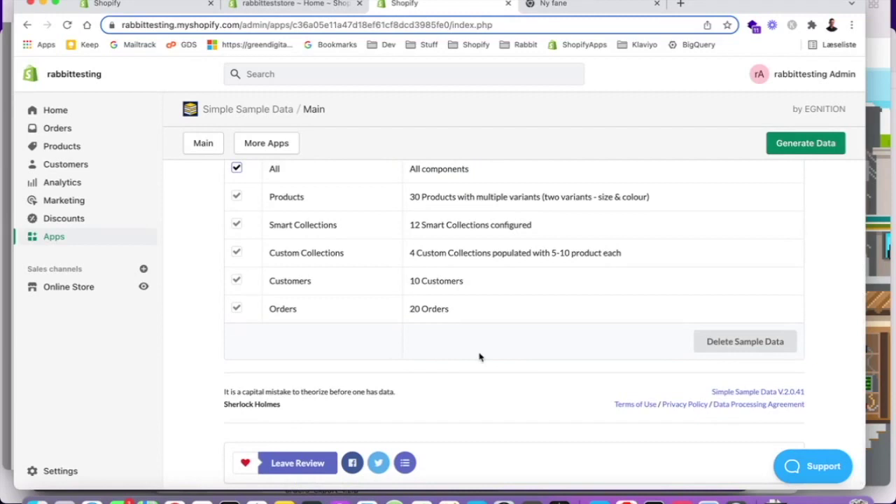
scroll(480, 357, "up", 3)
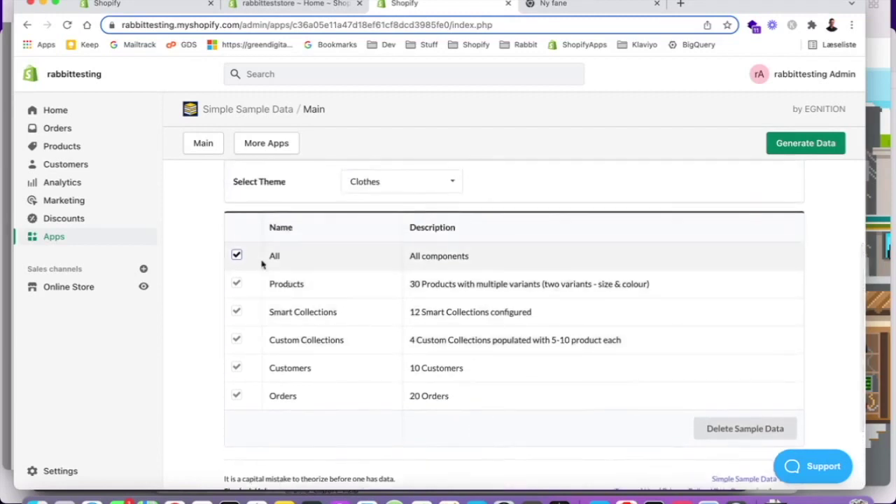
scroll(457, 286, "up", 3)
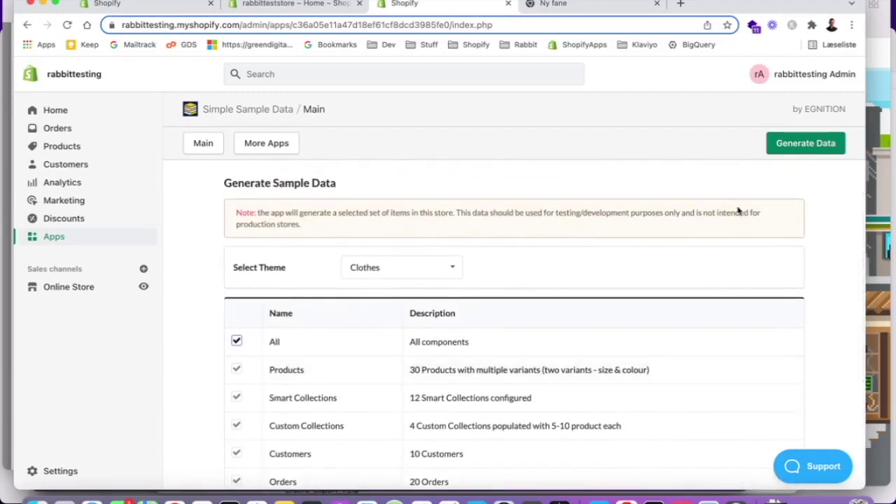
left_click(795, 151)
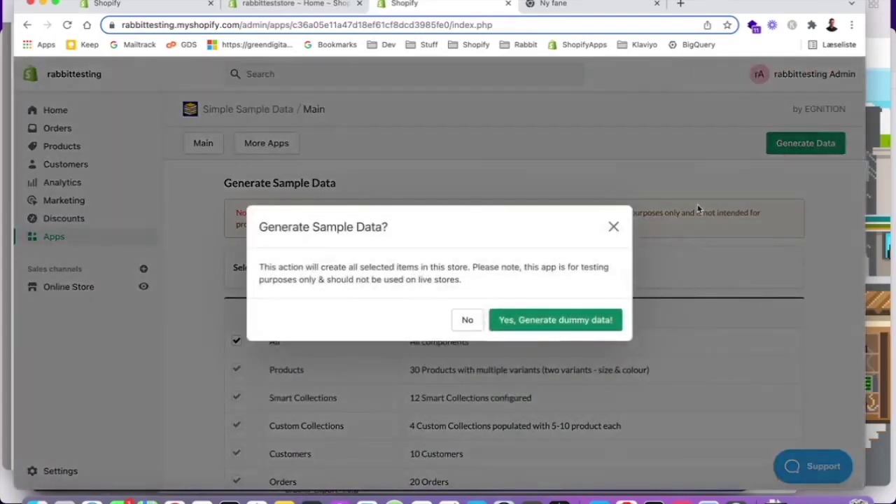
left_click(554, 319)
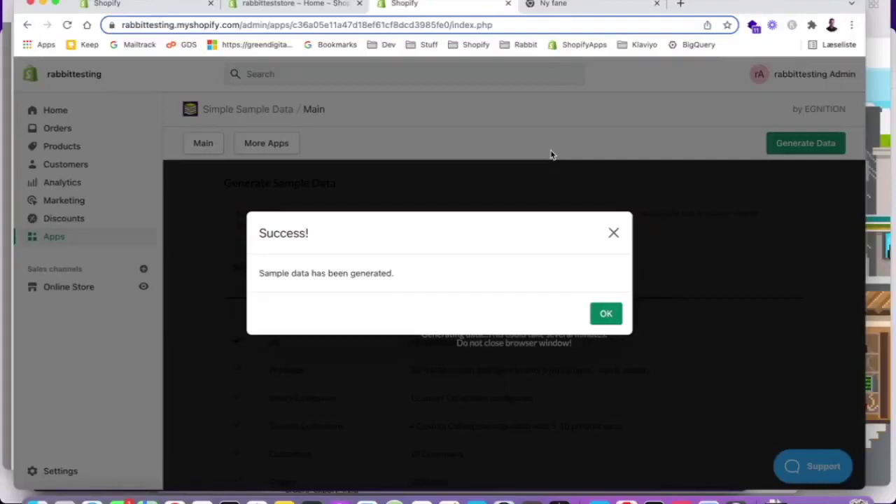
left_click(606, 314)
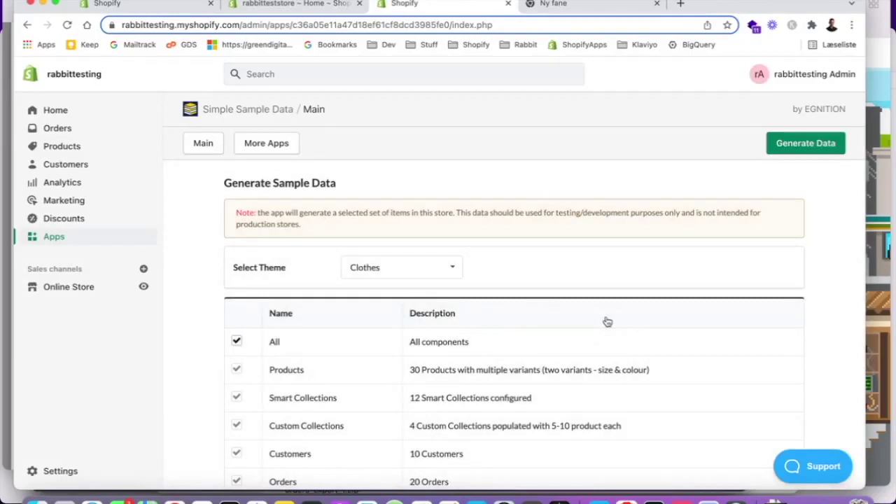
Open the store's app development settings and allow custom app development.
left_click(62, 241)
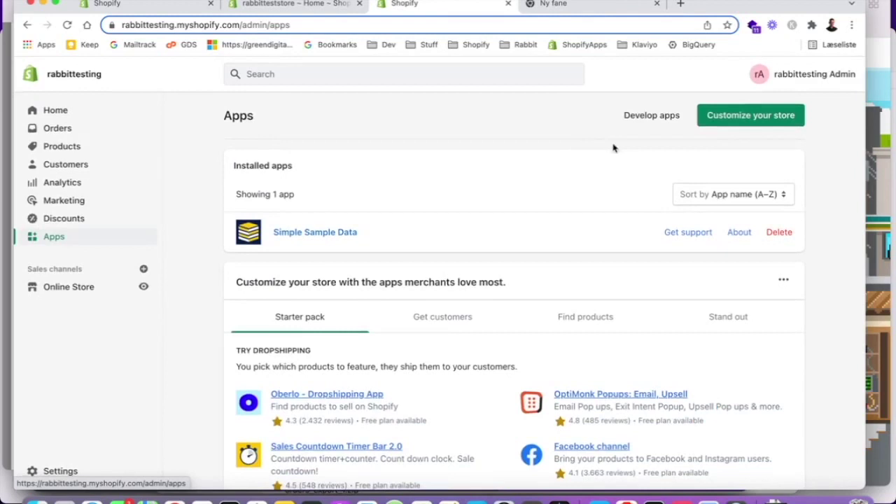
left_click(656, 118)
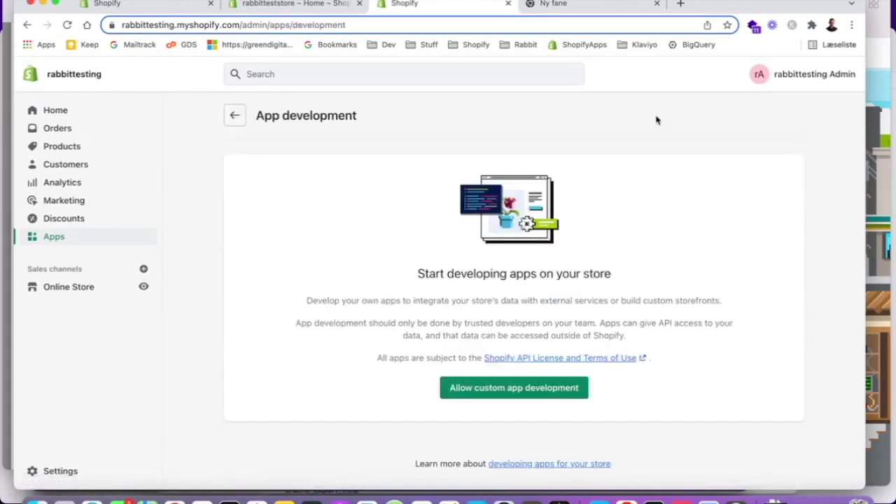
left_click(550, 385)
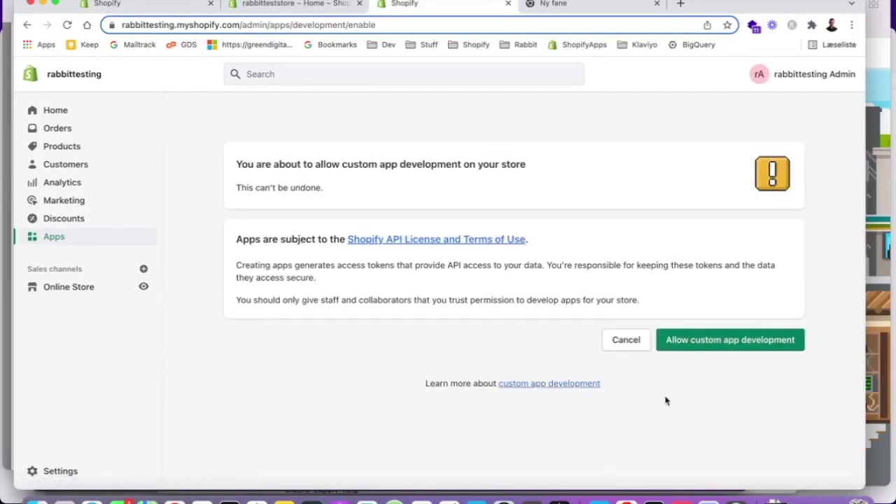
left_click(735, 348)
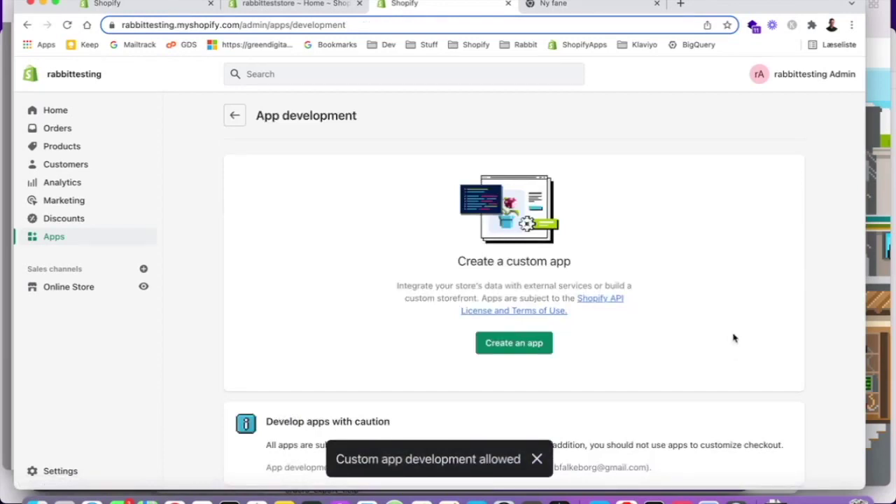
Create a custom app with the app name rabbitapp.
left_click(525, 345)
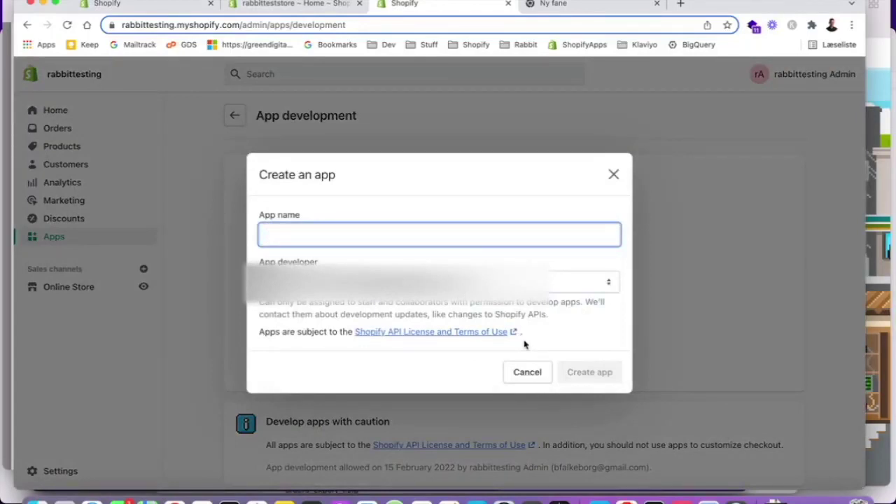
type("rabbita")
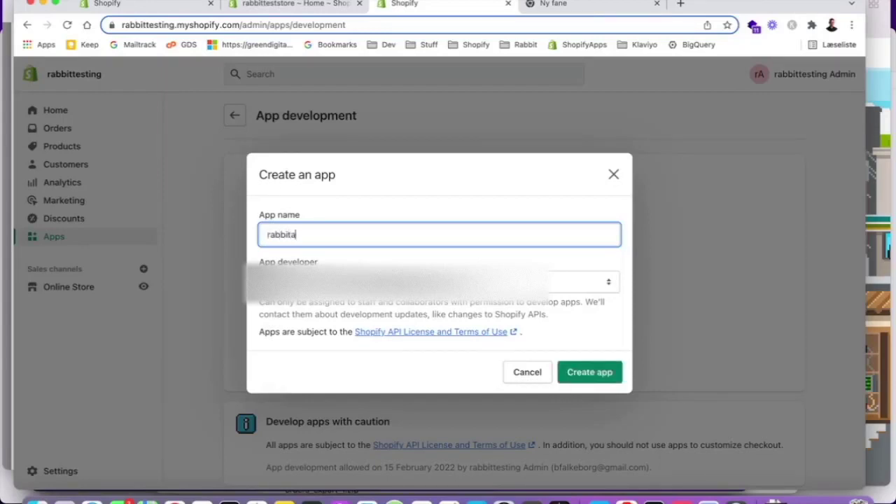
type("pp")
left_click(605, 377)
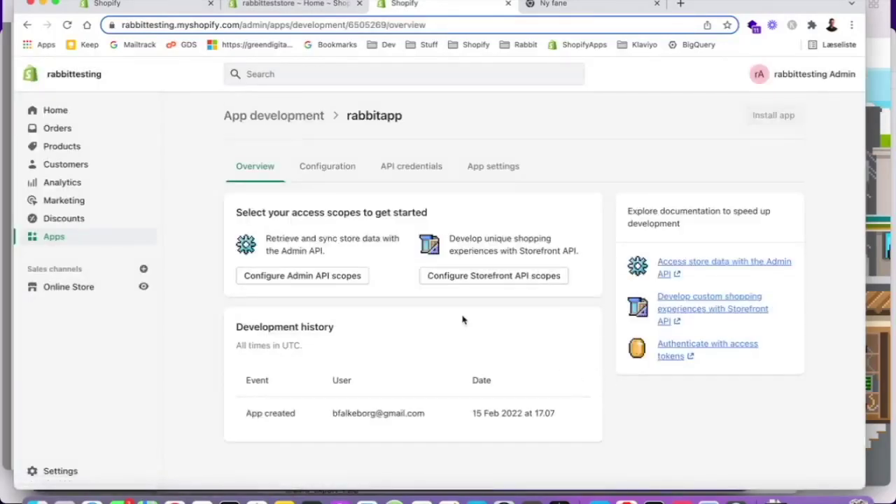
Configure rabbitapp's Admin API scopes, selecting write and read access for customers, discounts and draft orders.
left_click(324, 277)
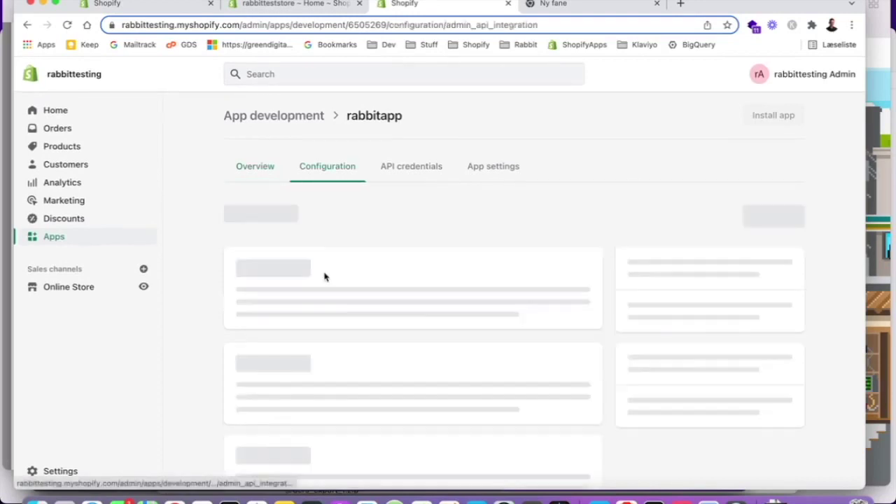
scroll(390, 282, "down", 1)
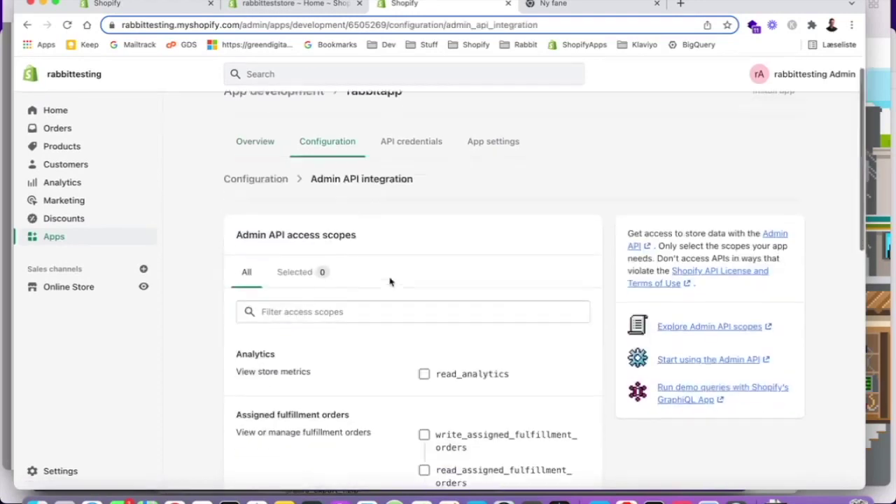
scroll(391, 281, "down", 1)
scroll(391, 282, "down", 3)
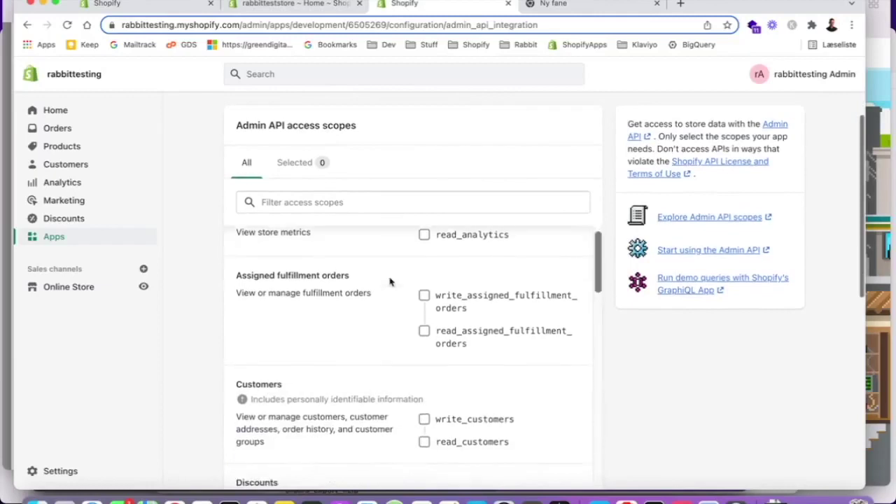
scroll(391, 282, "down", 3)
left_click(424, 288)
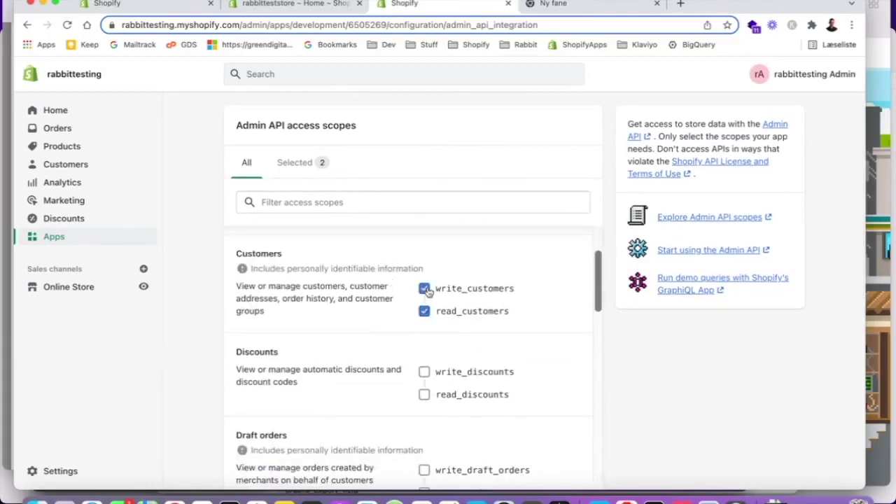
scroll(444, 336, "down", 1)
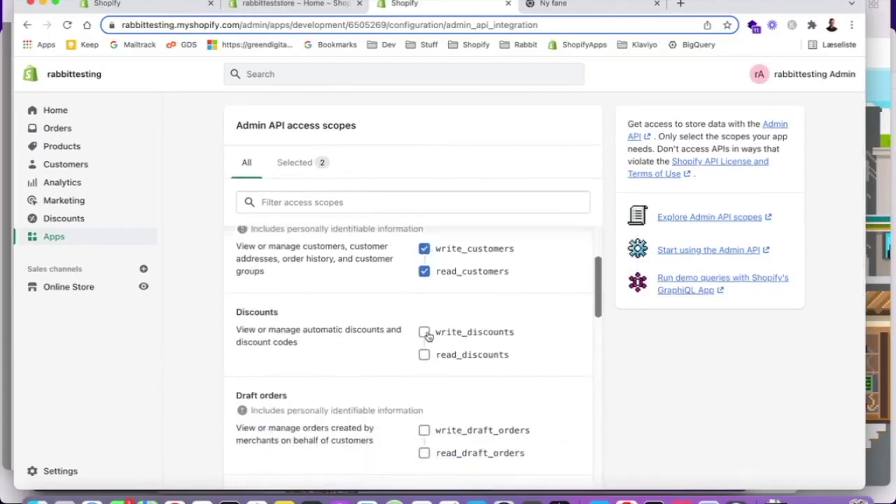
left_click(424, 332)
scroll(426, 335, "down", 3)
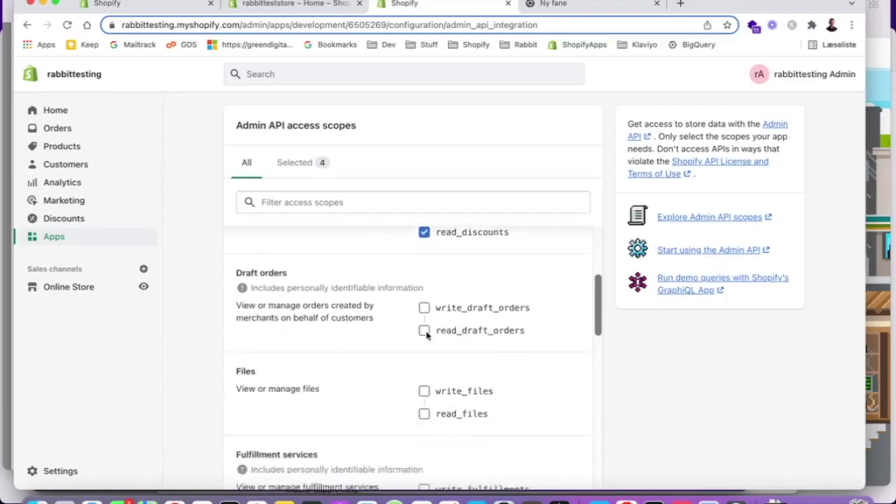
scroll(426, 335, "down", 1)
left_click(424, 292)
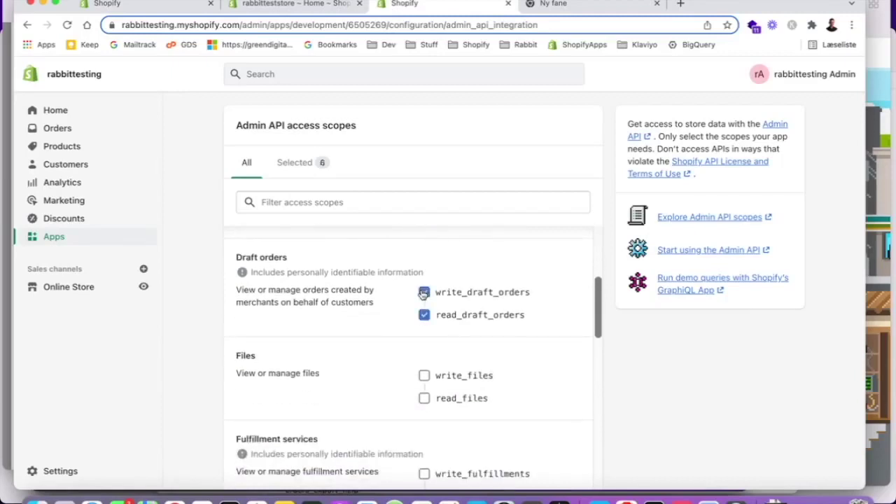
Select the write and read Admin API access scopes for orders and price rules.
scroll(423, 294, "down", 2)
scroll(425, 329, "down", 3)
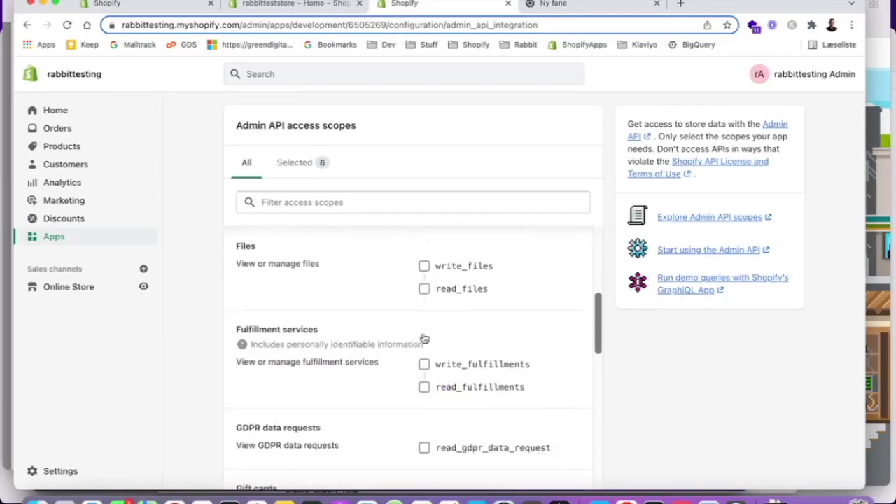
scroll(423, 319, "down", 6)
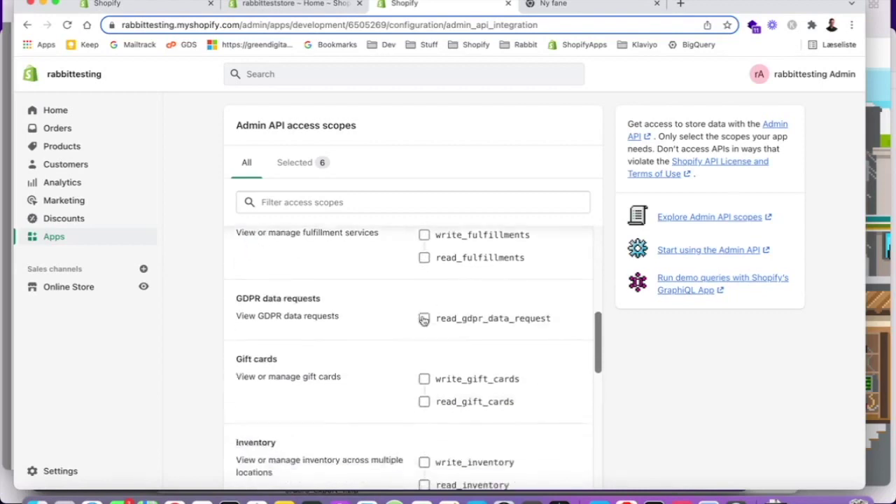
scroll(424, 319, "down", 8)
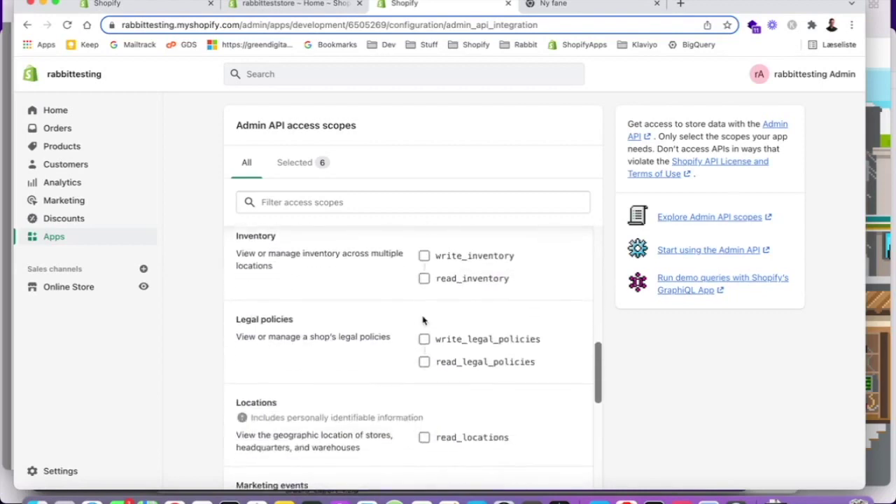
scroll(424, 320, "down", 7)
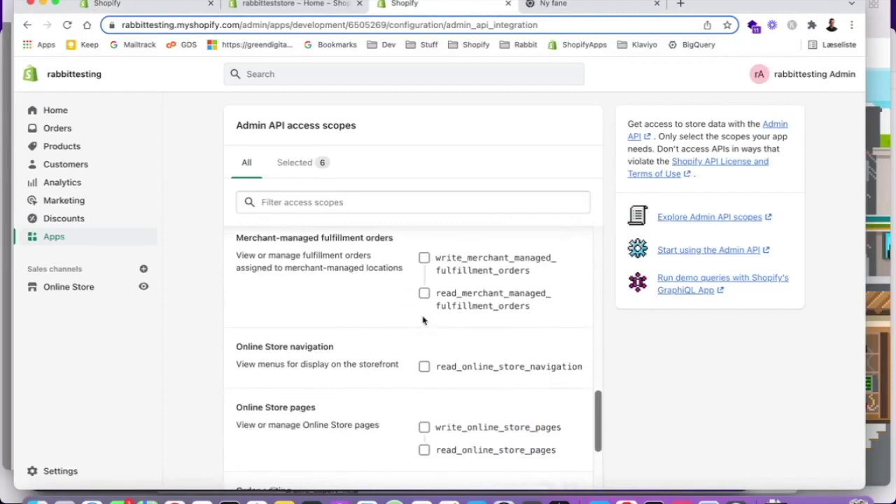
scroll(424, 321, "down", 1)
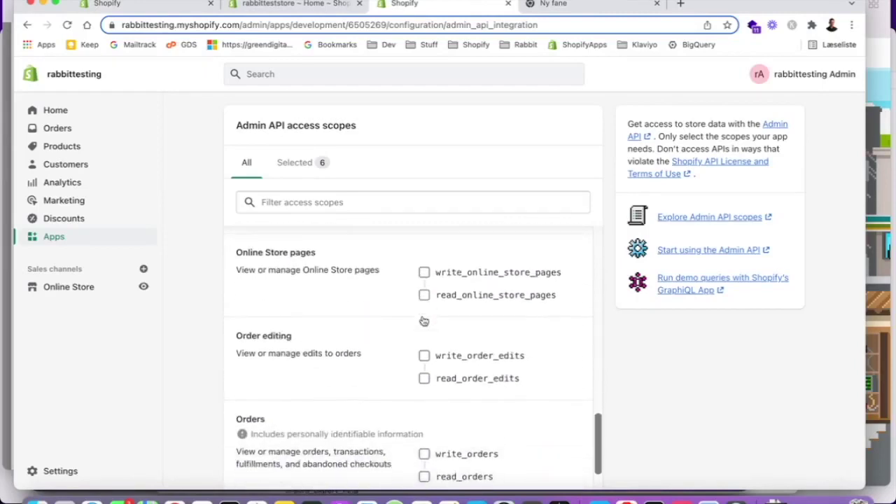
scroll(422, 345, "down", 2)
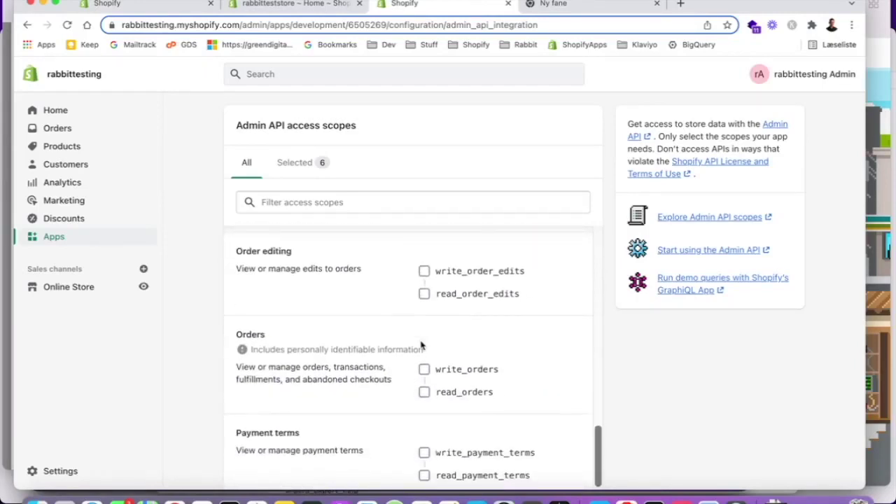
left_click(425, 368)
scroll(424, 371, "down", 2)
scroll(424, 374, "down", 4)
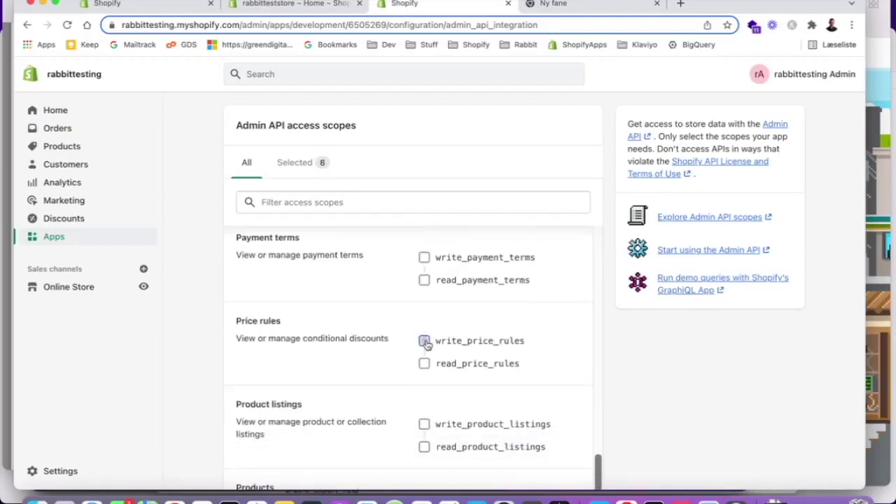
left_click(425, 341)
Select the write and read Admin API access scopes for products and reports.
scroll(426, 344, "down", 2)
scroll(427, 345, "down", 3)
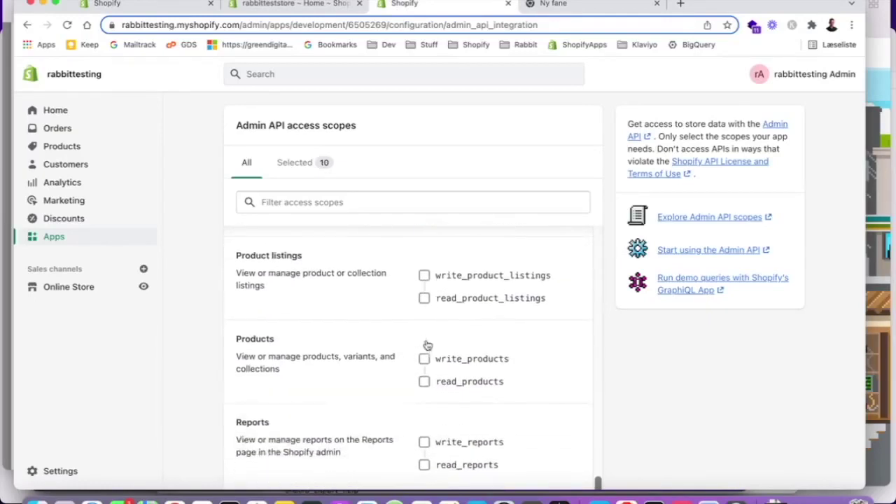
scroll(426, 344, "down", 1)
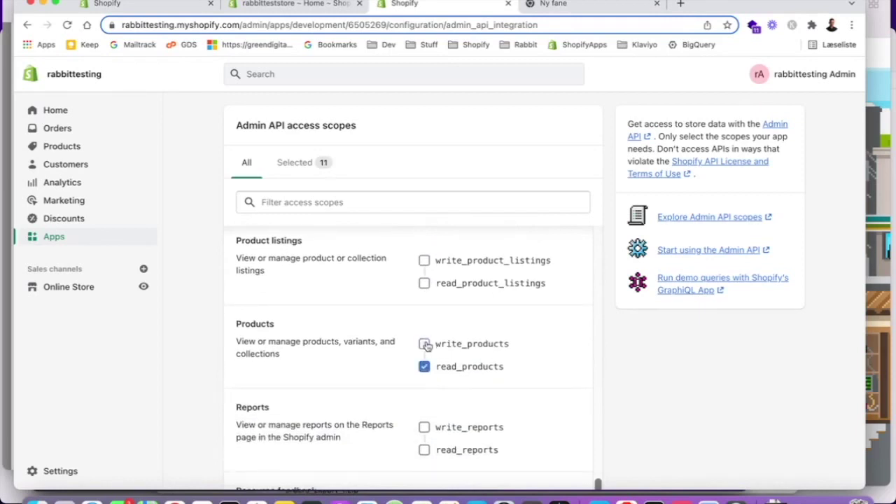
scroll(425, 345, "down", 4)
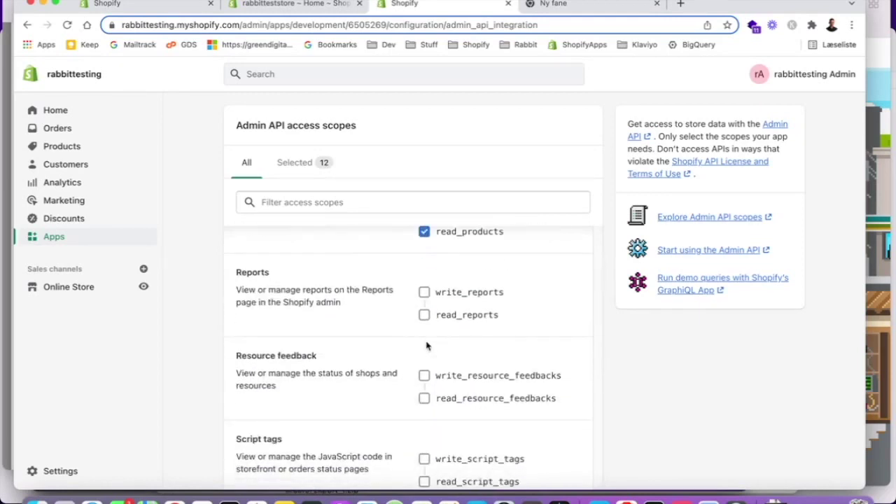
left_click(425, 292)
scroll(427, 291, "down", 3)
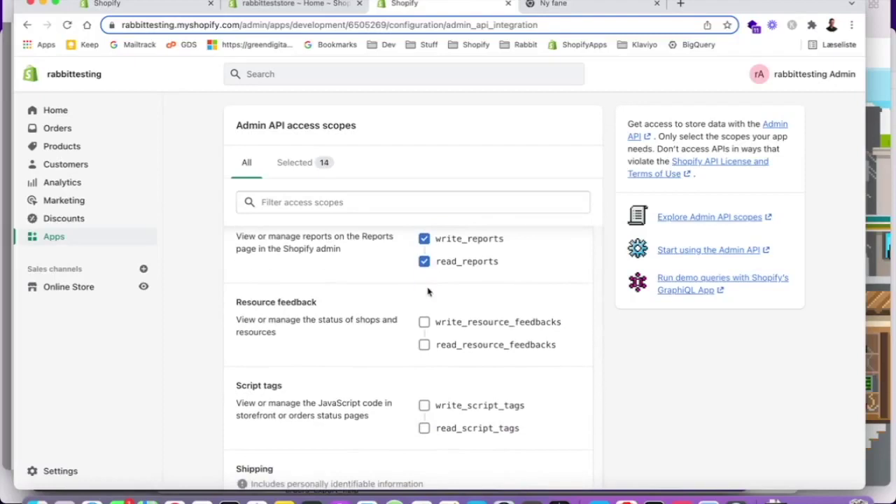
Check the remaining access scopes without selecting more and save the Admin API integration configuration.
scroll(429, 291, "down", 2)
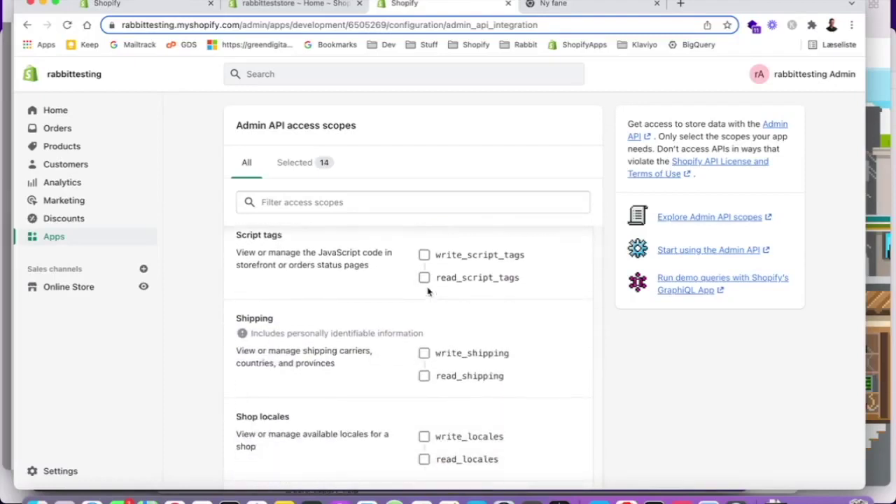
scroll(429, 291, "down", 5)
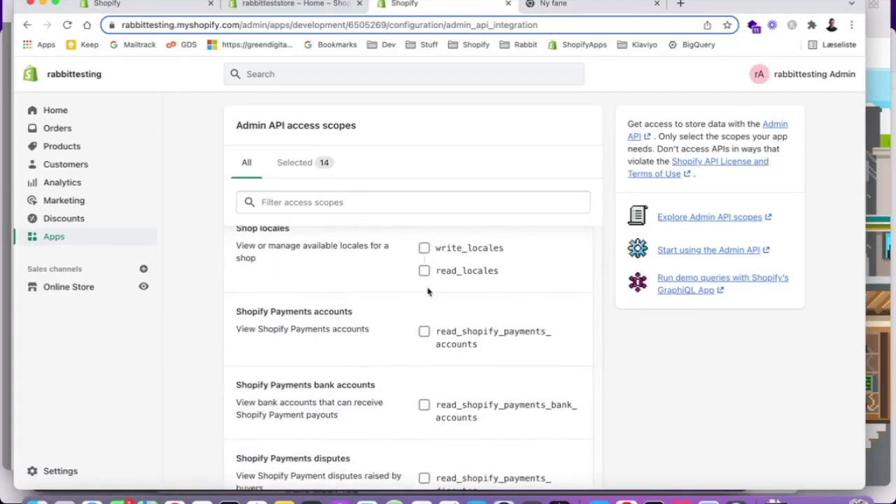
scroll(428, 291, "down", 7)
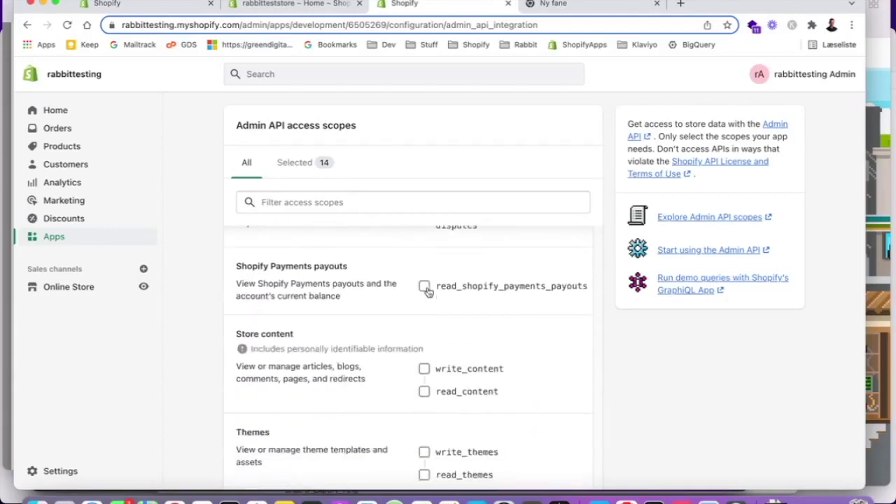
scroll(428, 291, "up", 20)
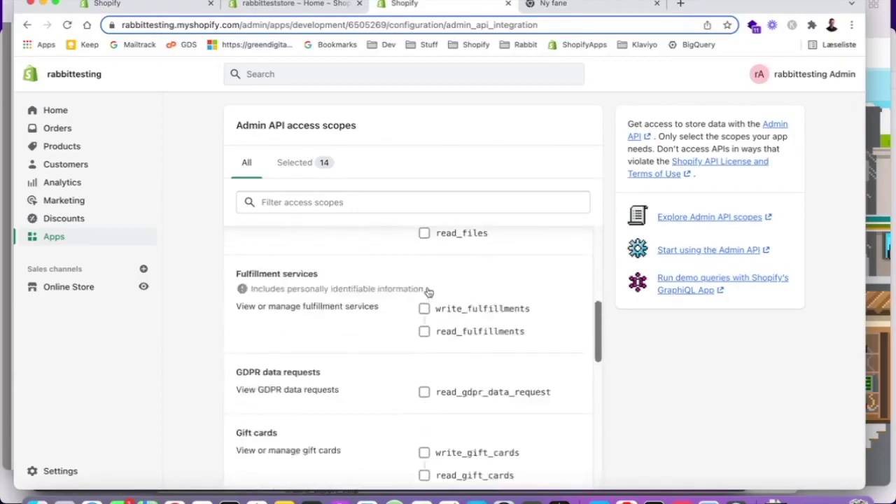
scroll(428, 291, "up", 10)
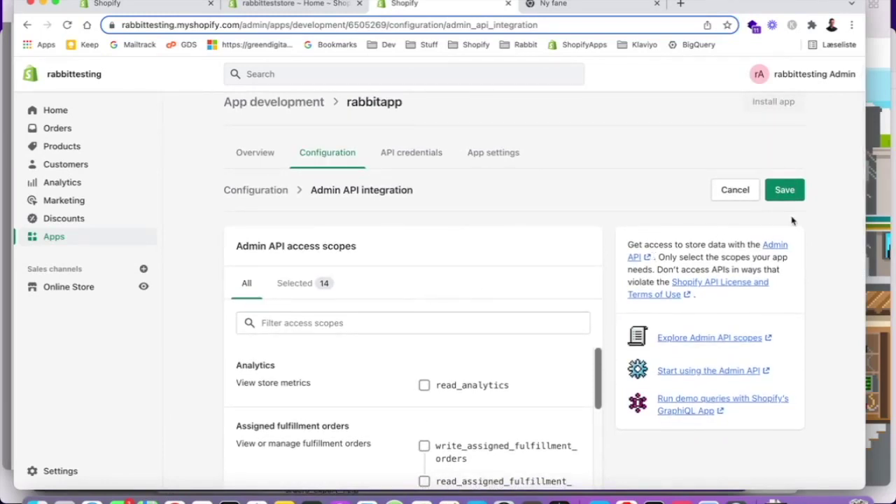
left_click(785, 190)
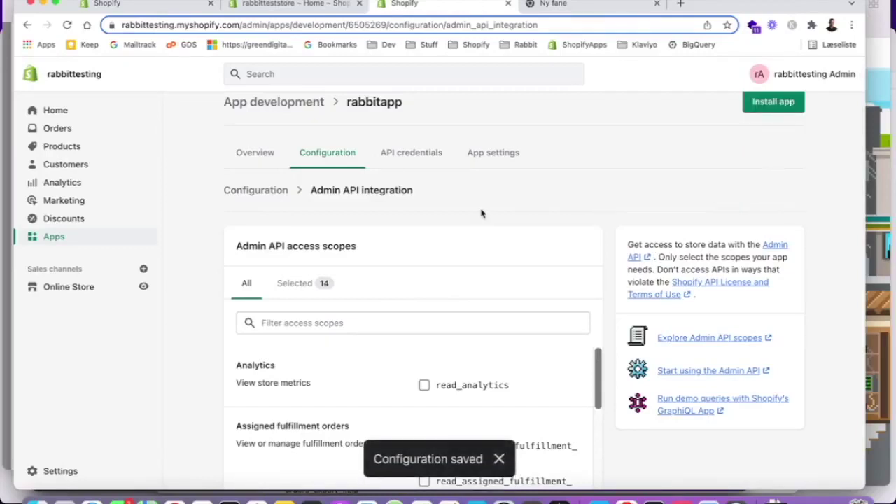
Install rabbitapp on the rabbittesting store from the app's overview and confirm the installation.
scroll(481, 213, "down", 2)
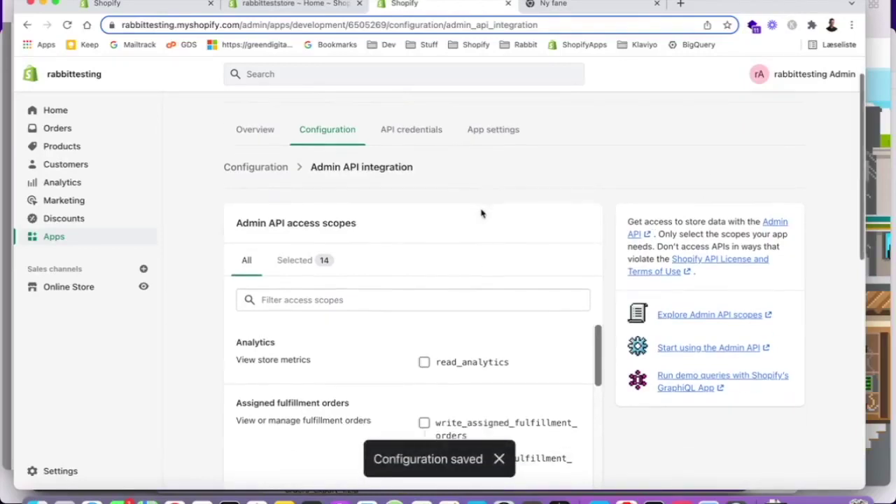
scroll(481, 212, "up", 2)
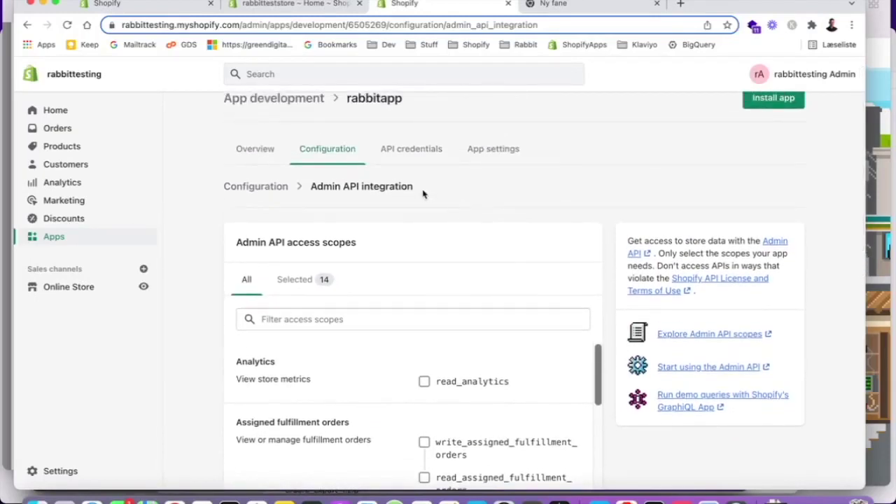
left_click(264, 149)
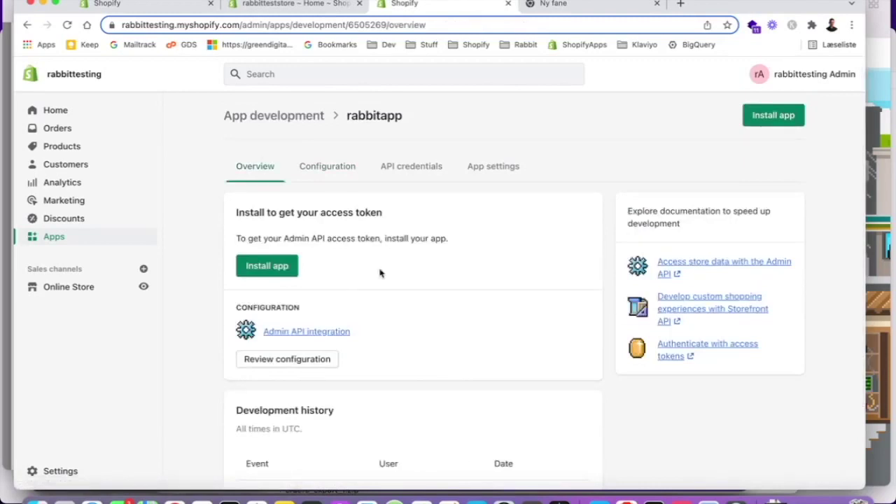
scroll(381, 273, "down", 3)
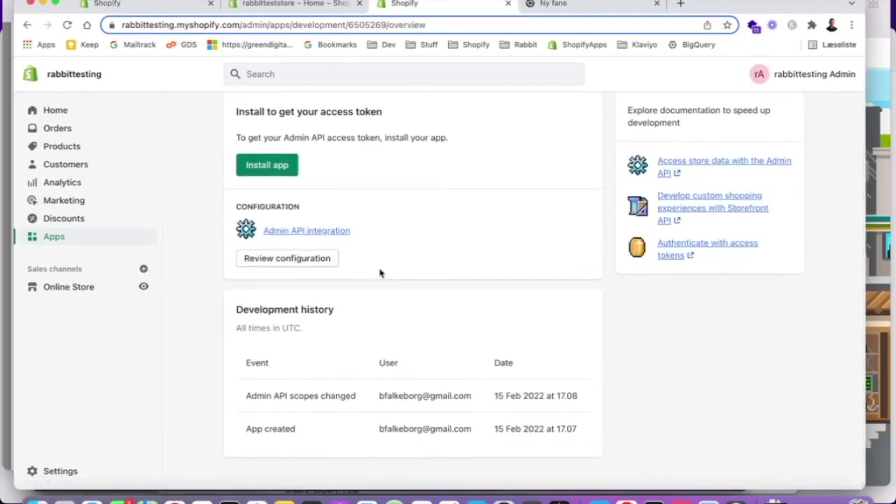
scroll(380, 273, "up", 1)
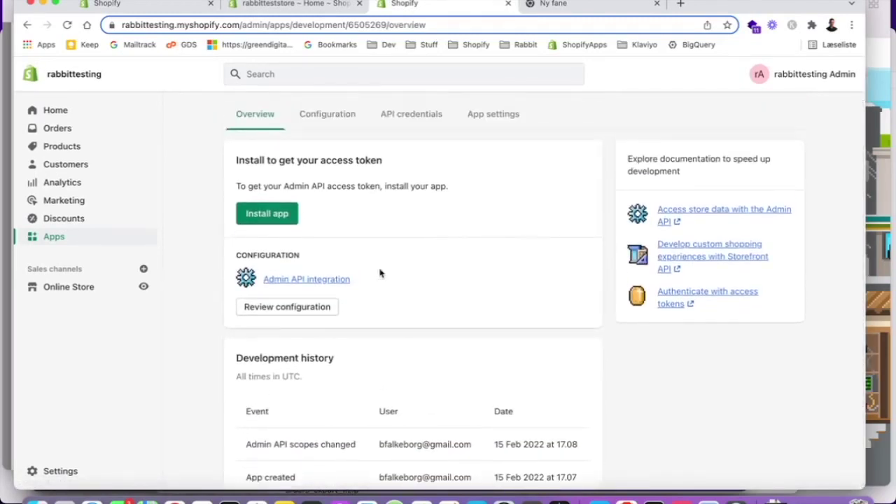
left_click(277, 221)
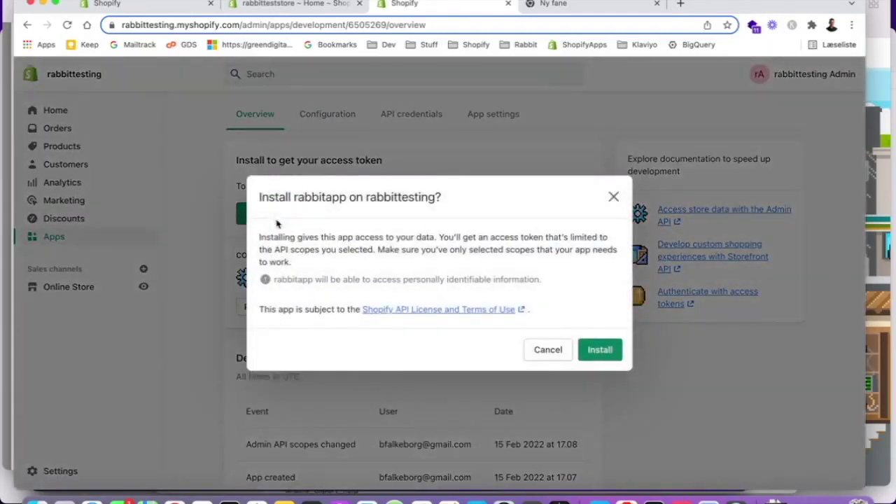
left_click(614, 356)
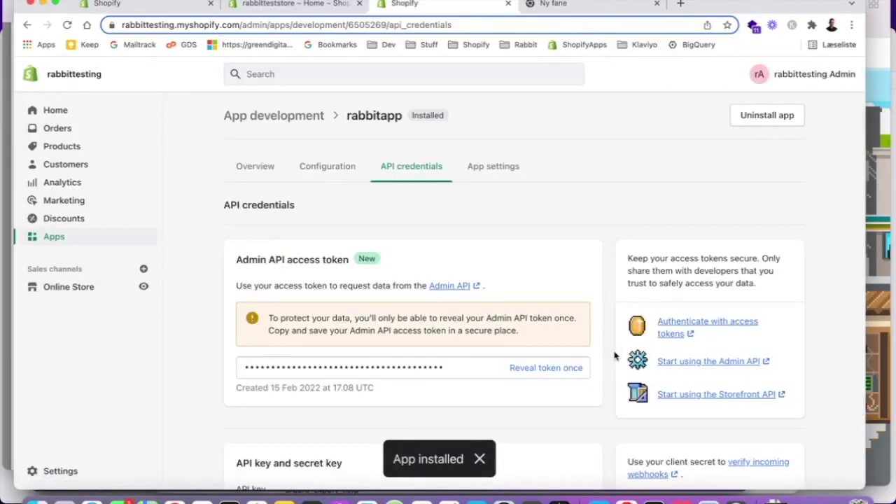
scroll(527, 240, "down", 1)
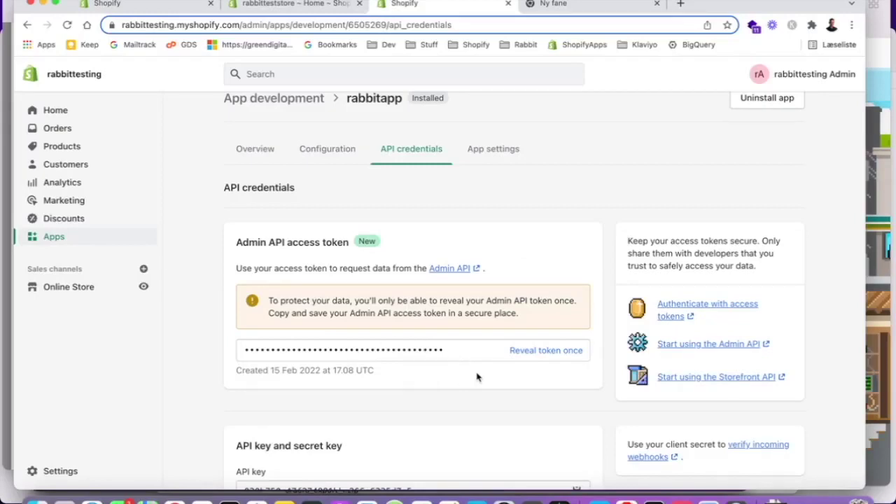
Switch to the episode_1 Jupyter notebook, open its linked Shopify Python API GitHub page and examine the README's installation instructions.
left_click(95, 502)
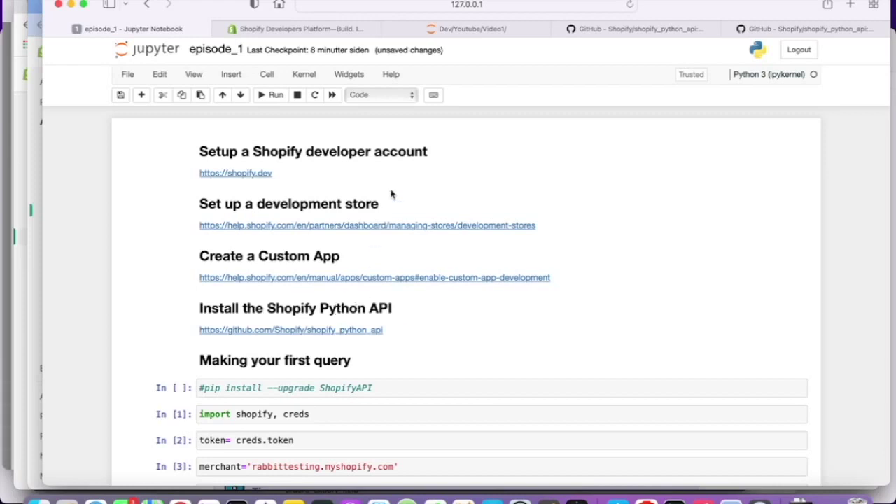
left_click_drag(234, 28, 214, 29)
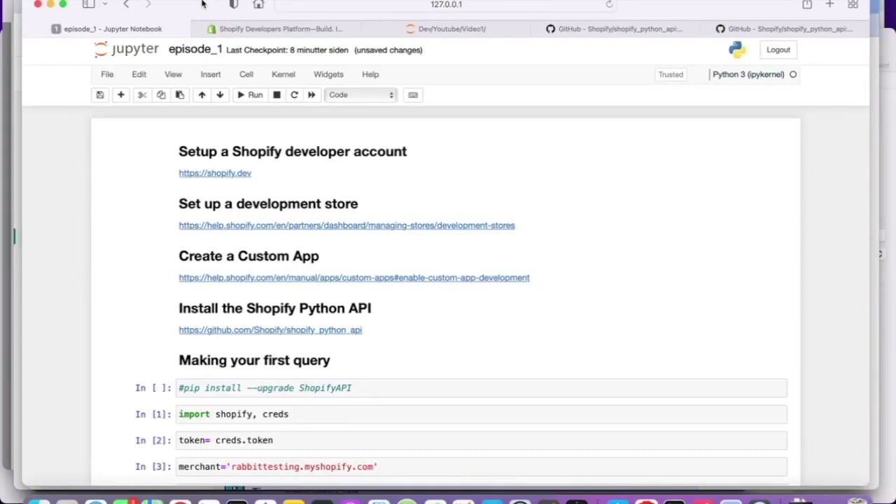
scroll(225, 277, "down", 1)
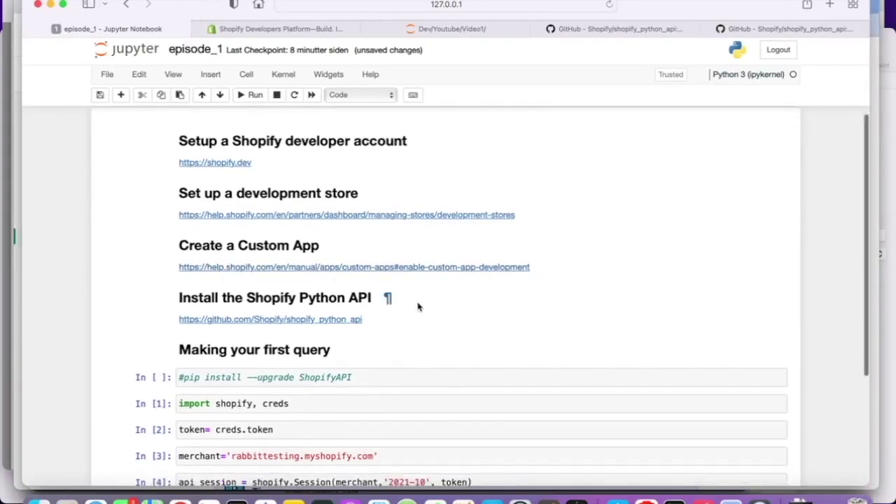
left_click(306, 319)
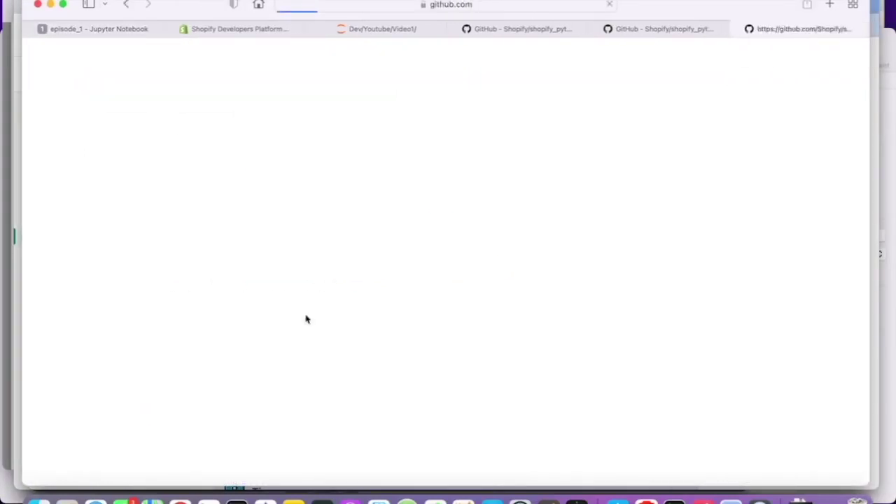
scroll(306, 318, "down", 10)
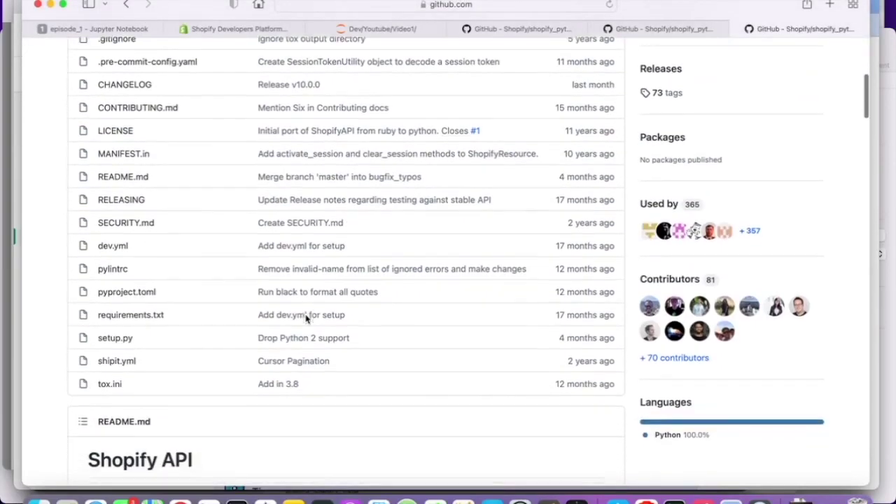
scroll(306, 318, "down", 3)
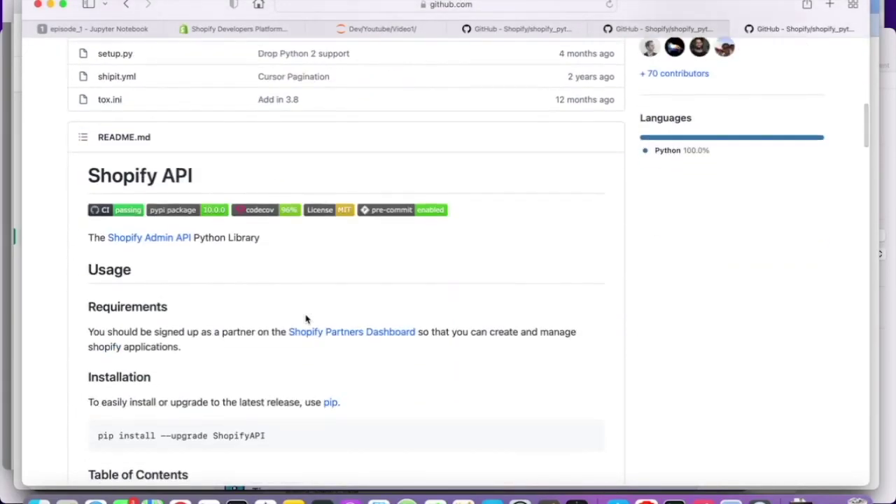
scroll(306, 319, "down", 1)
scroll(306, 319, "down", 1)
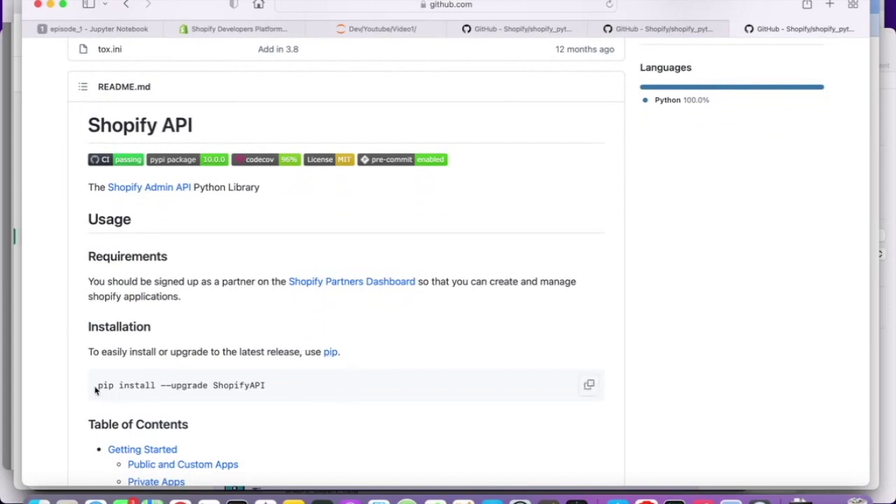
Return to the episode_1 notebook and uncomment the pip install --upgrade ShopifyAPI line in the first code cell.
left_click(126, 30)
scroll(73, 257, "down", 5)
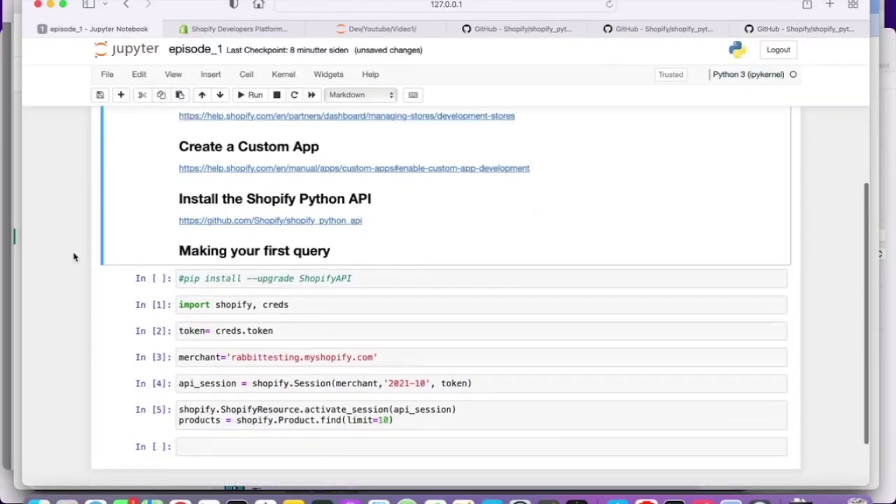
left_click(184, 267)
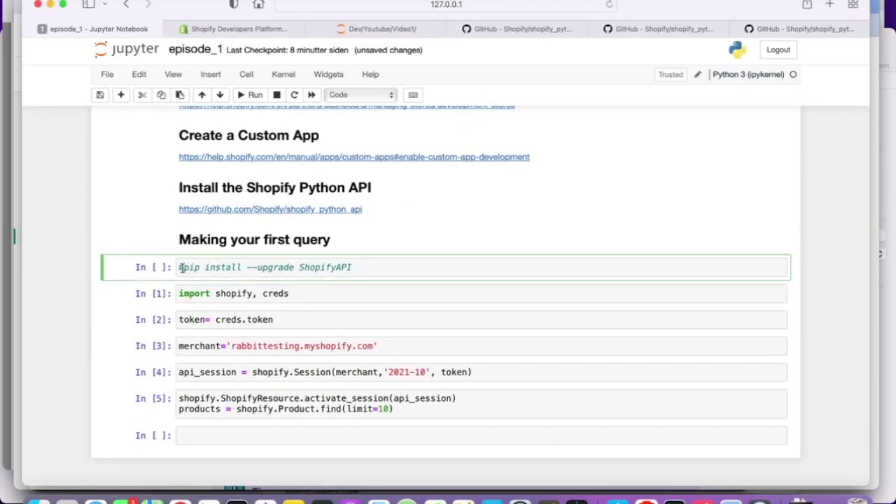
key("BackSpace")
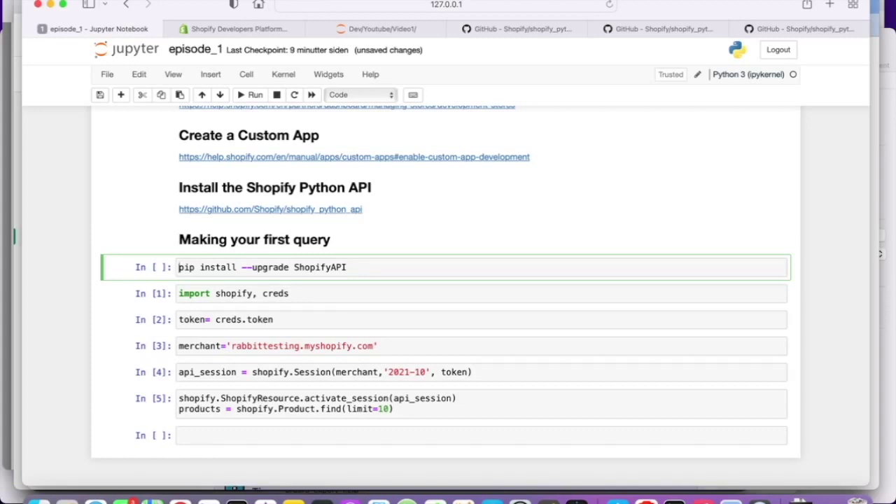
Comment out the pip install --upgrade ShopifyAPI line and run the cell importing shopify and creds.
type("#")
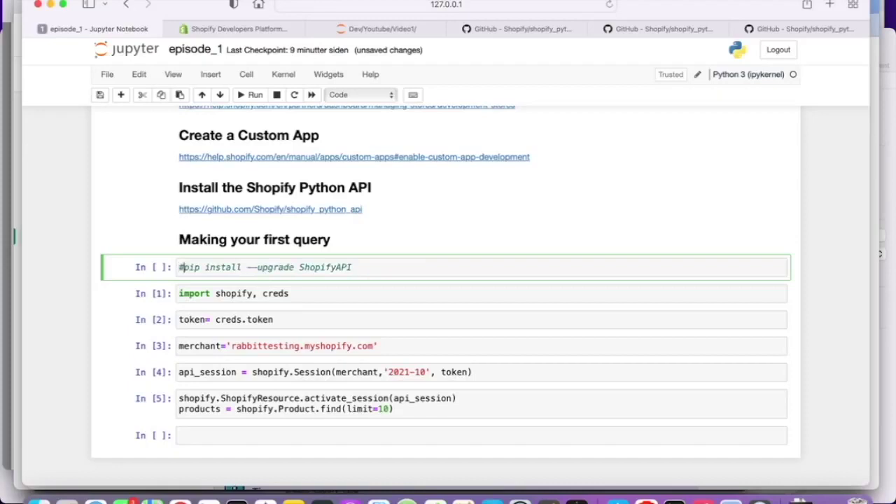
scroll(179, 274, "down", 1)
left_click(151, 276)
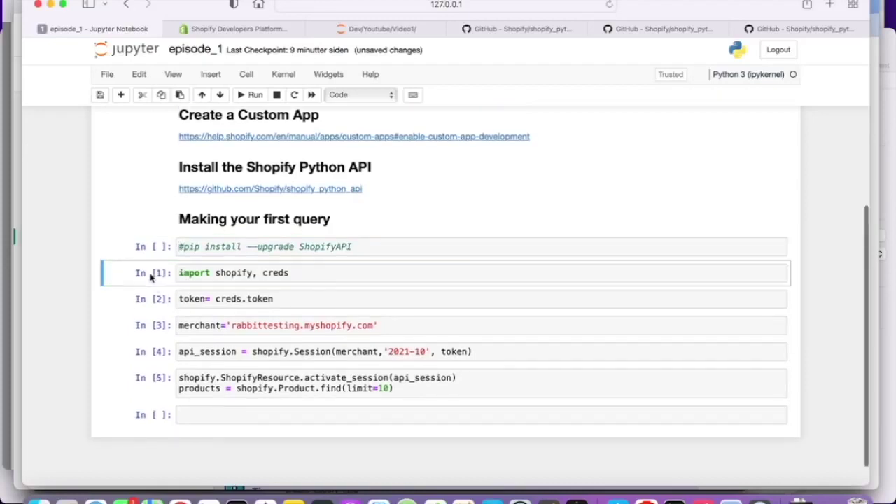
key("shift+Return")
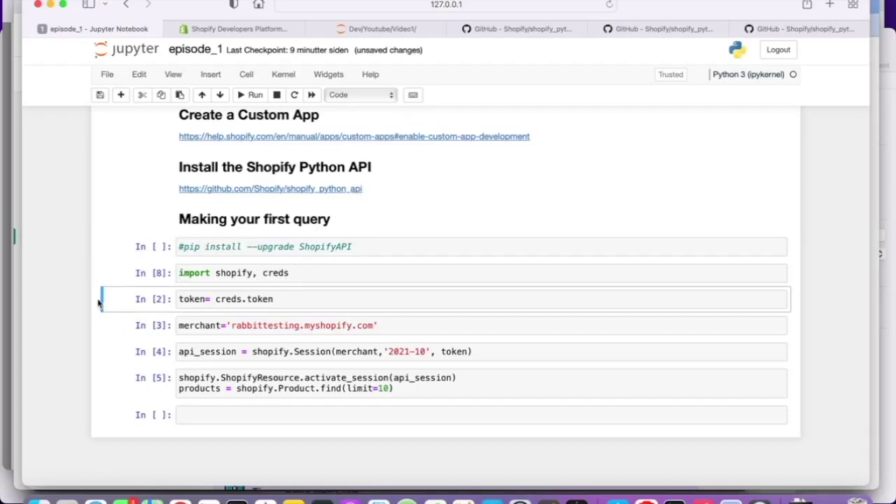
Run the token, merchant and api_session cells in order to create the Shopify session for API version 2021-10.
key("shift+Return")
scroll(163, 324, "down", 2)
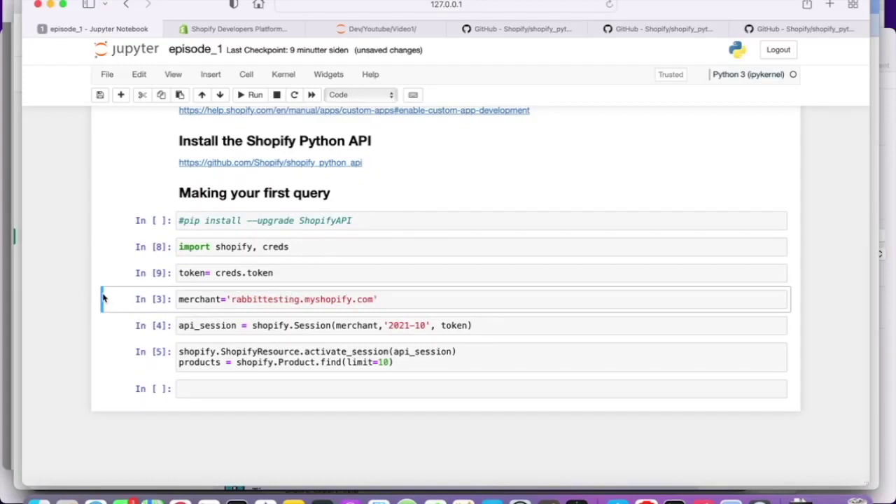
key("shift+Return")
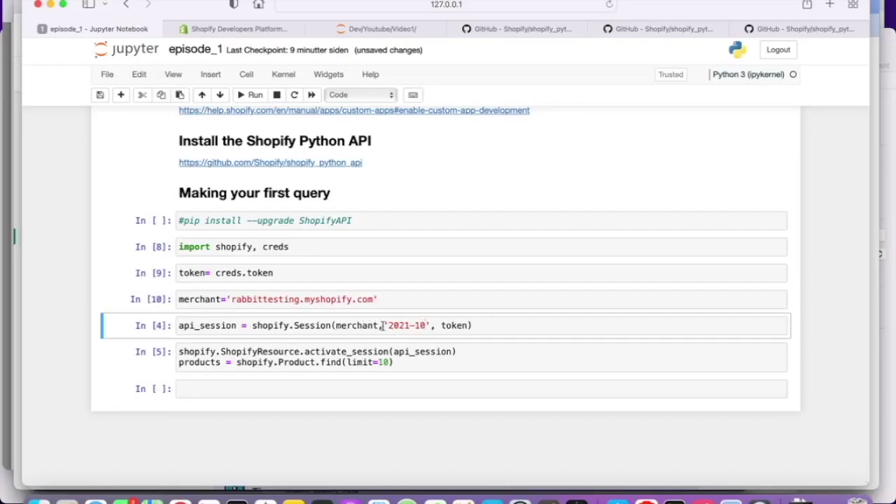
key("shift+Return")
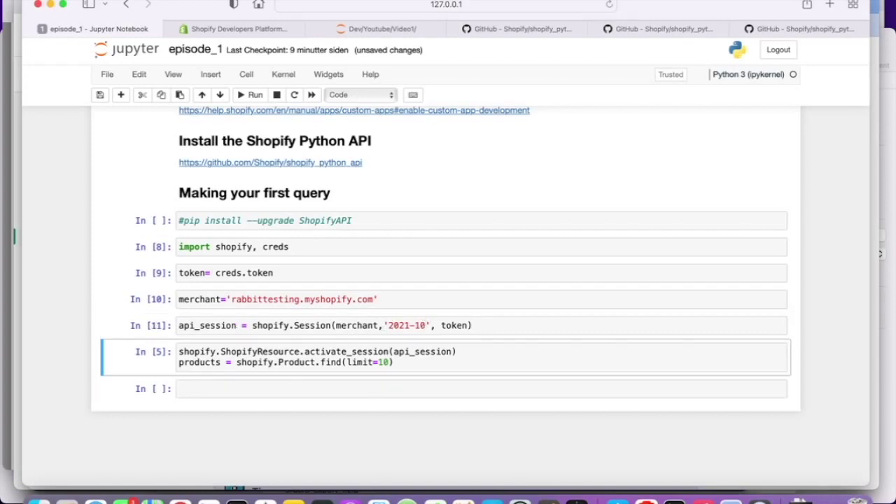
Move the products = shopify.Product.find(limit=10) line out of the session activation cell into the empty cell below.
left_click(404, 363)
left_click(177, 363, "shift")
key("super+c")
key("BackSpace")
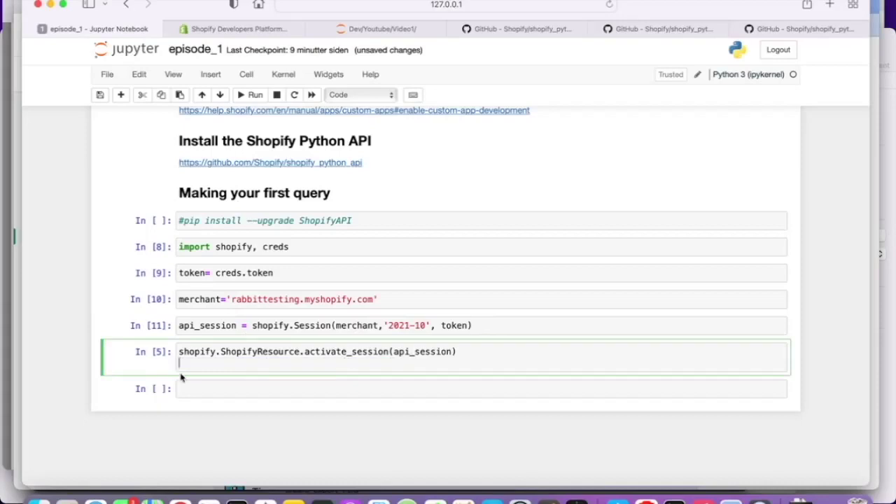
left_click(194, 389)
key("super+v")
Run the activate_session cell and the separate product query cell.
left_click(150, 372)
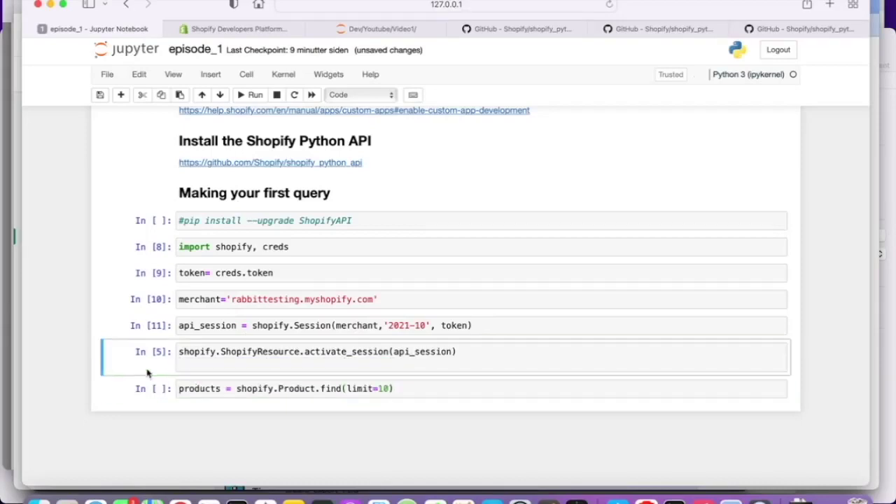
key("shift+Return")
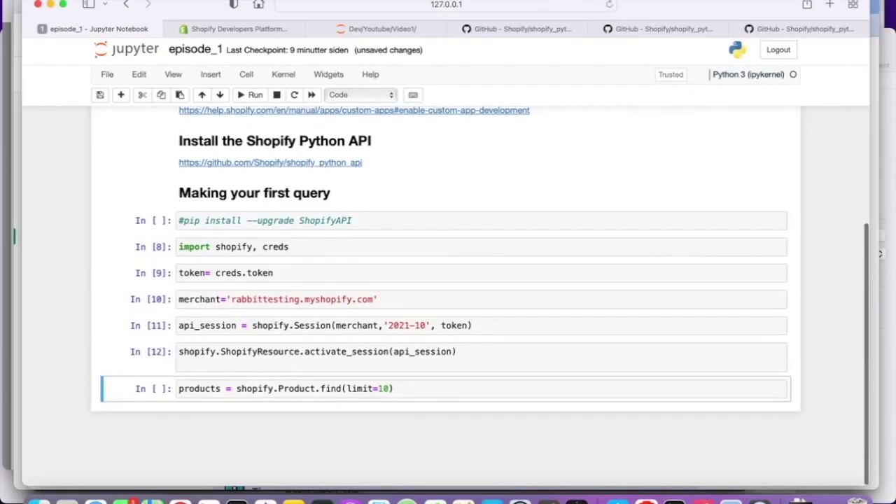
key("shift+Return")
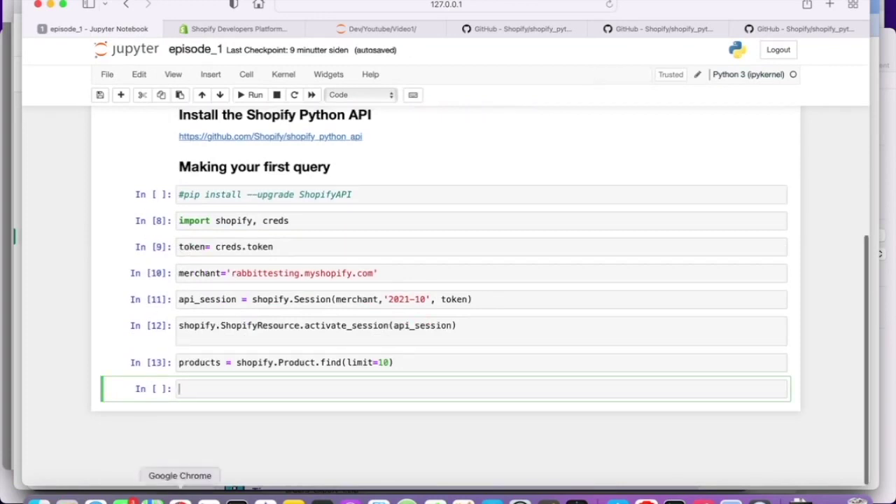
Switch to the rabbittesting store admin in Chrome and examine its product list.
right_click(180, 497)
left_click(218, 357)
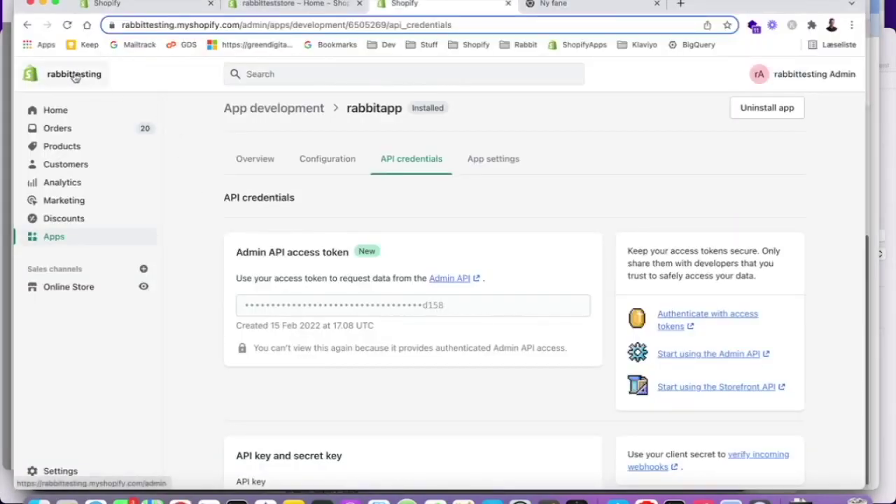
left_click(72, 146)
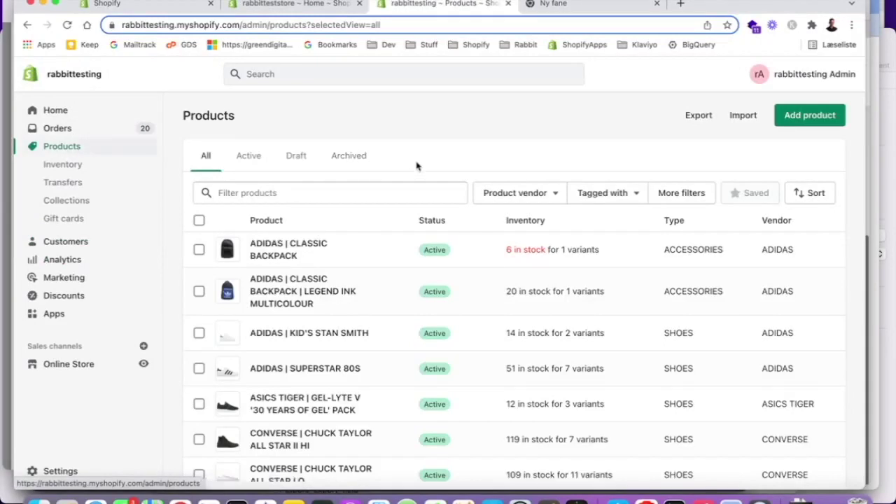
scroll(417, 166, "down", 1)
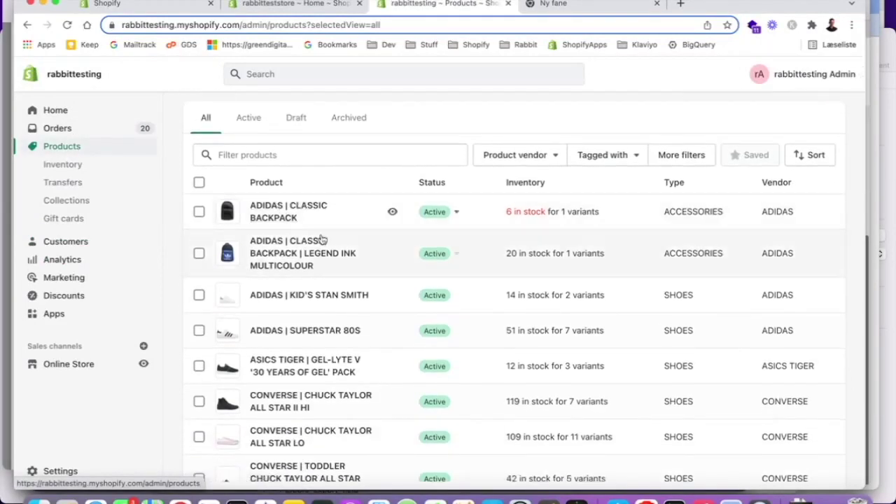
scroll(336, 286, "down", 1)
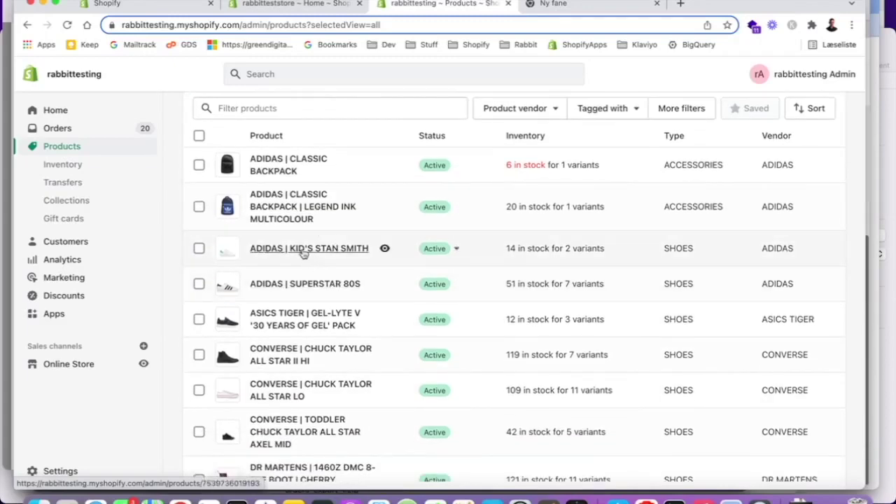
scroll(303, 254, "down", 5)
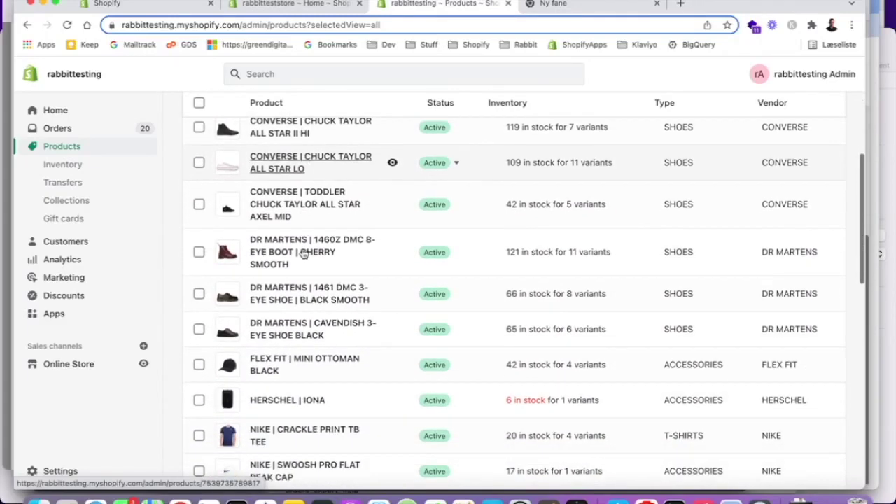
scroll(303, 253, "down", 3)
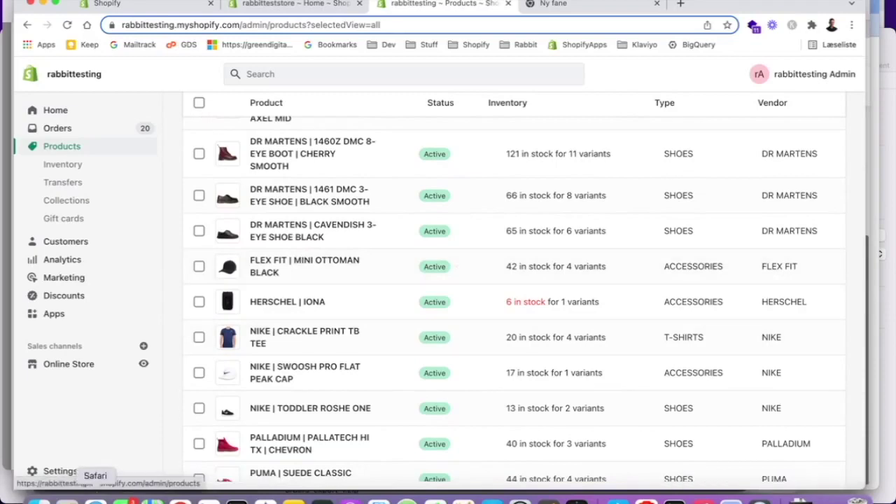
Return to the episode_1 notebook in Safari, rerun the product query, and output the products variable from the empty cell below.
left_click(95, 500)
left_click(147, 370)
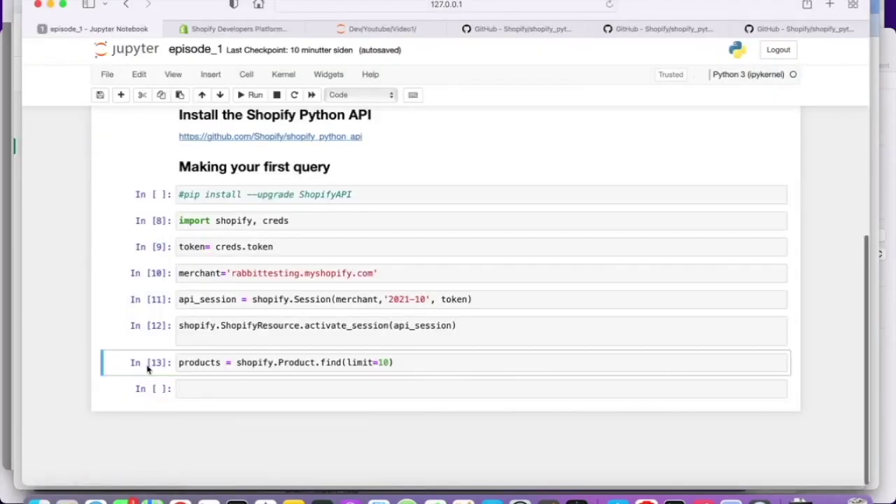
key("shift+Return")
left_click(222, 388)
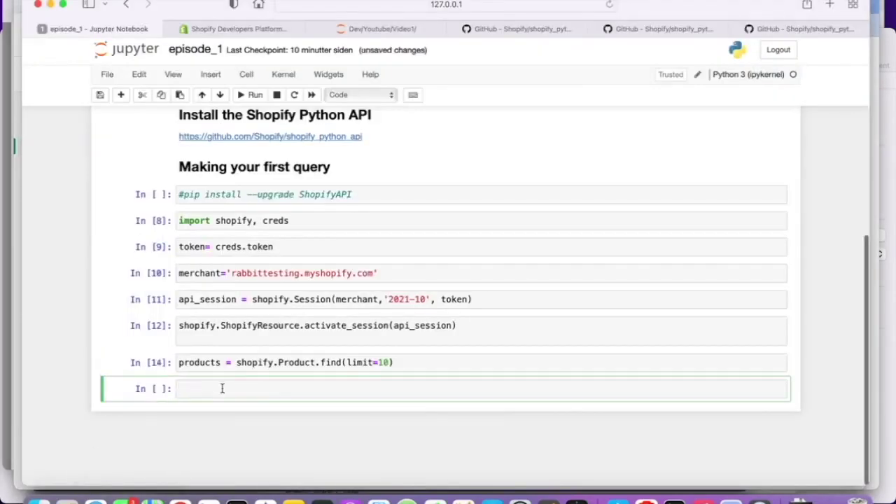
type("products")
key("shift+Return")
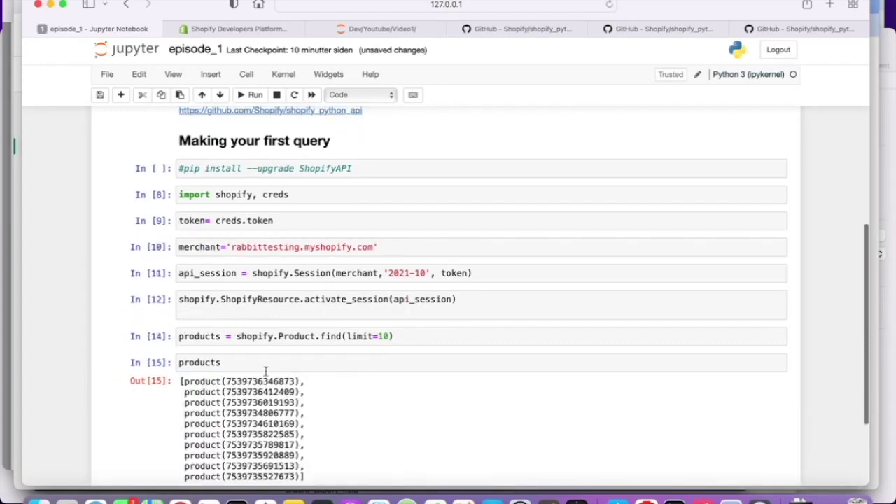
Extend the products expression to products[0].title and run it to output the first product's title.
left_click(254, 363)
type("[0]")
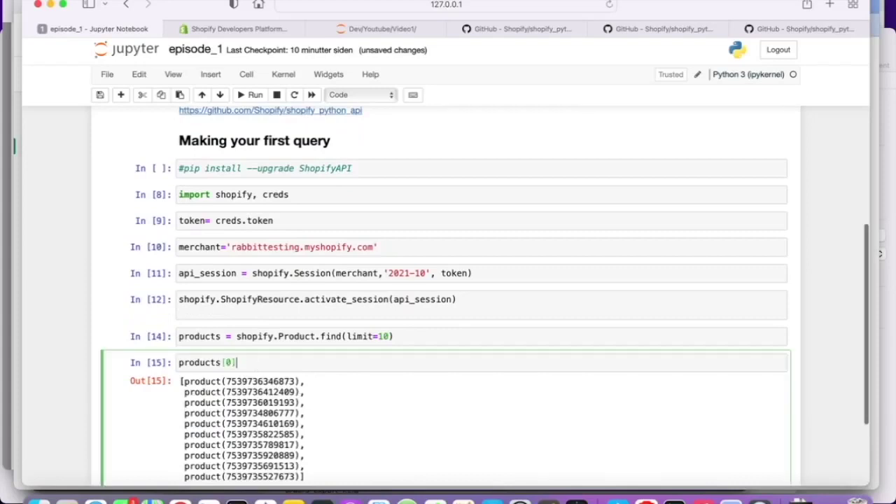
type(".title")
key("shift+Return")
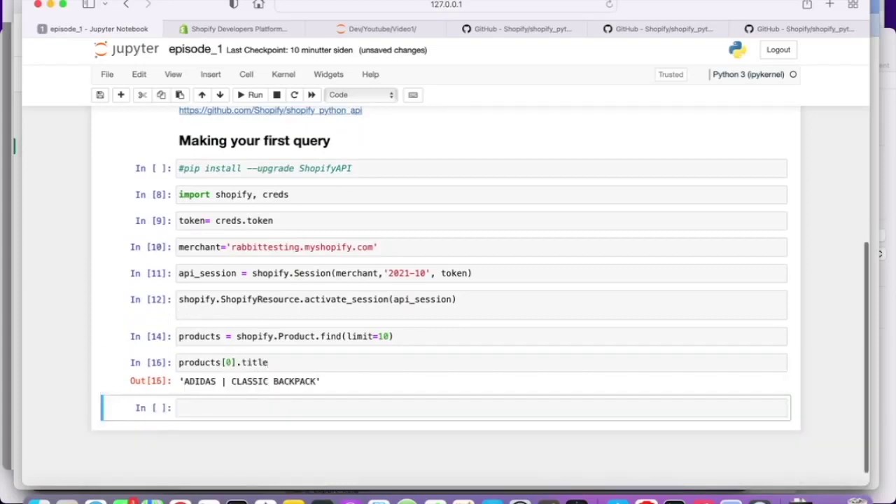
Change the index in the product title expression to 2 and rerun the cell.
left_click(231, 362)
double_click(231, 361)
type("2")
key("shift+Return")
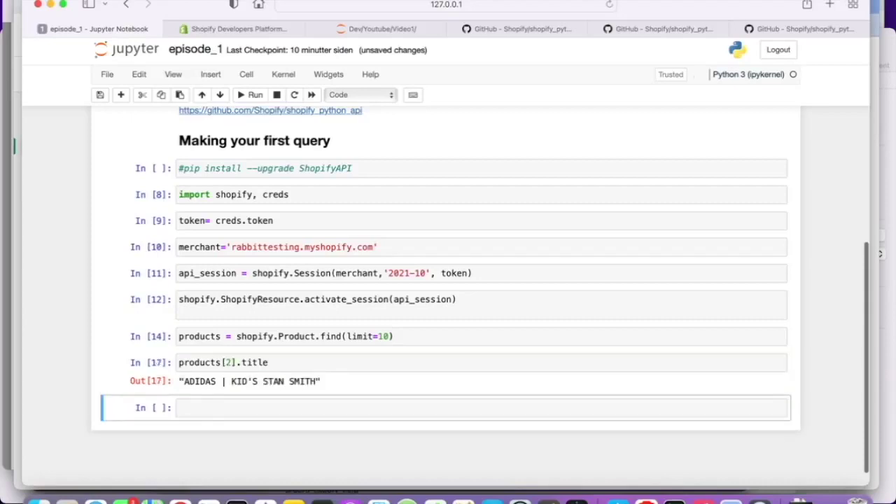